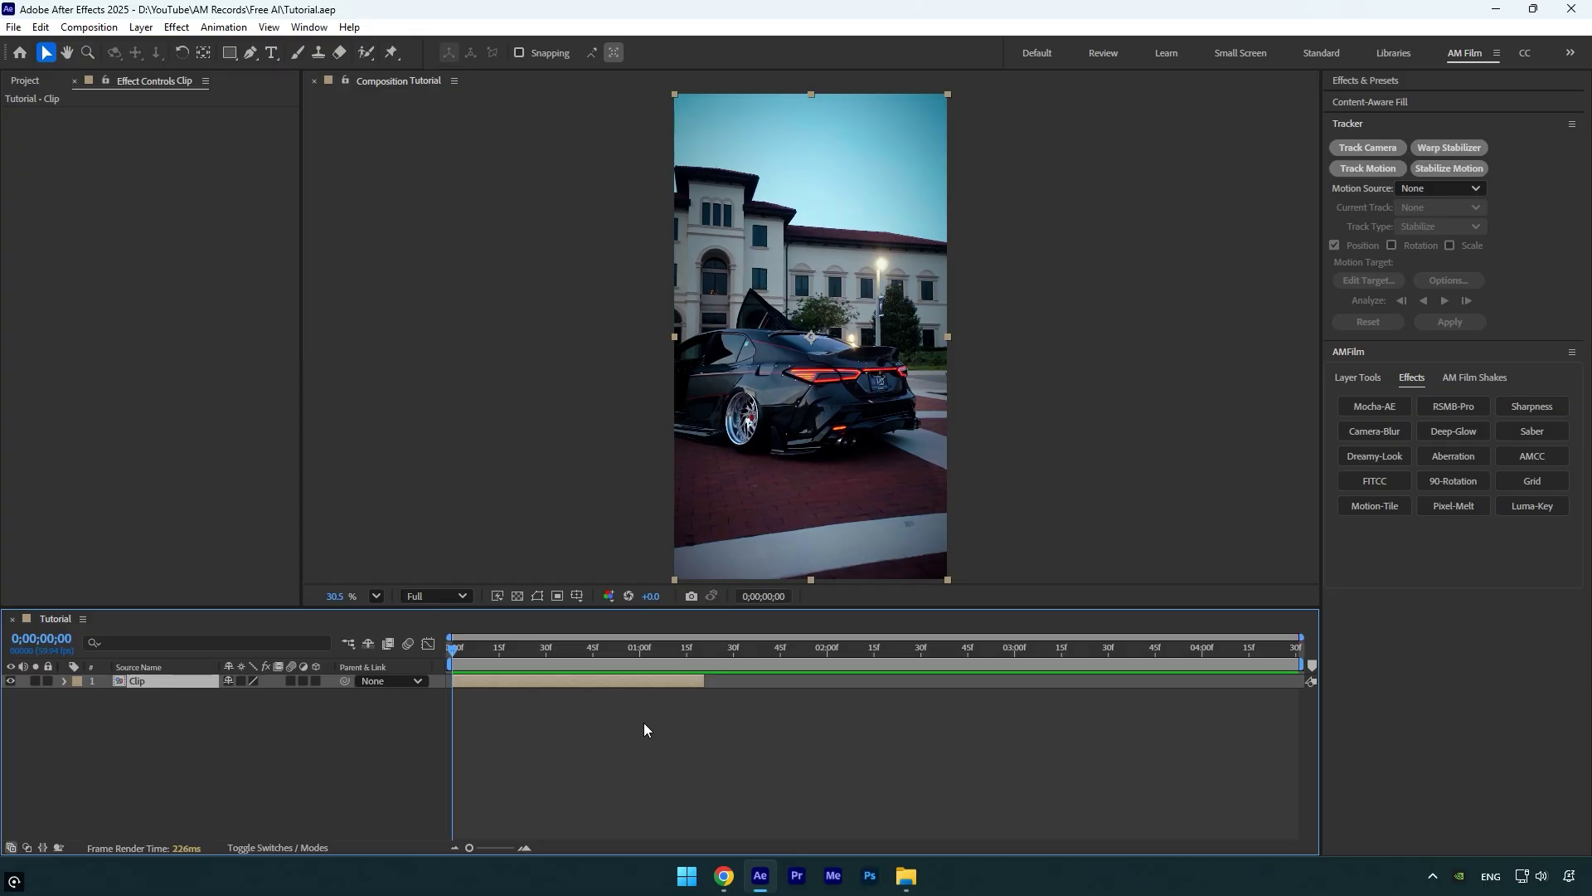
- Jump to the car clip's last frame at 0;00;01;20 and bring up the FX Console search
key("o")
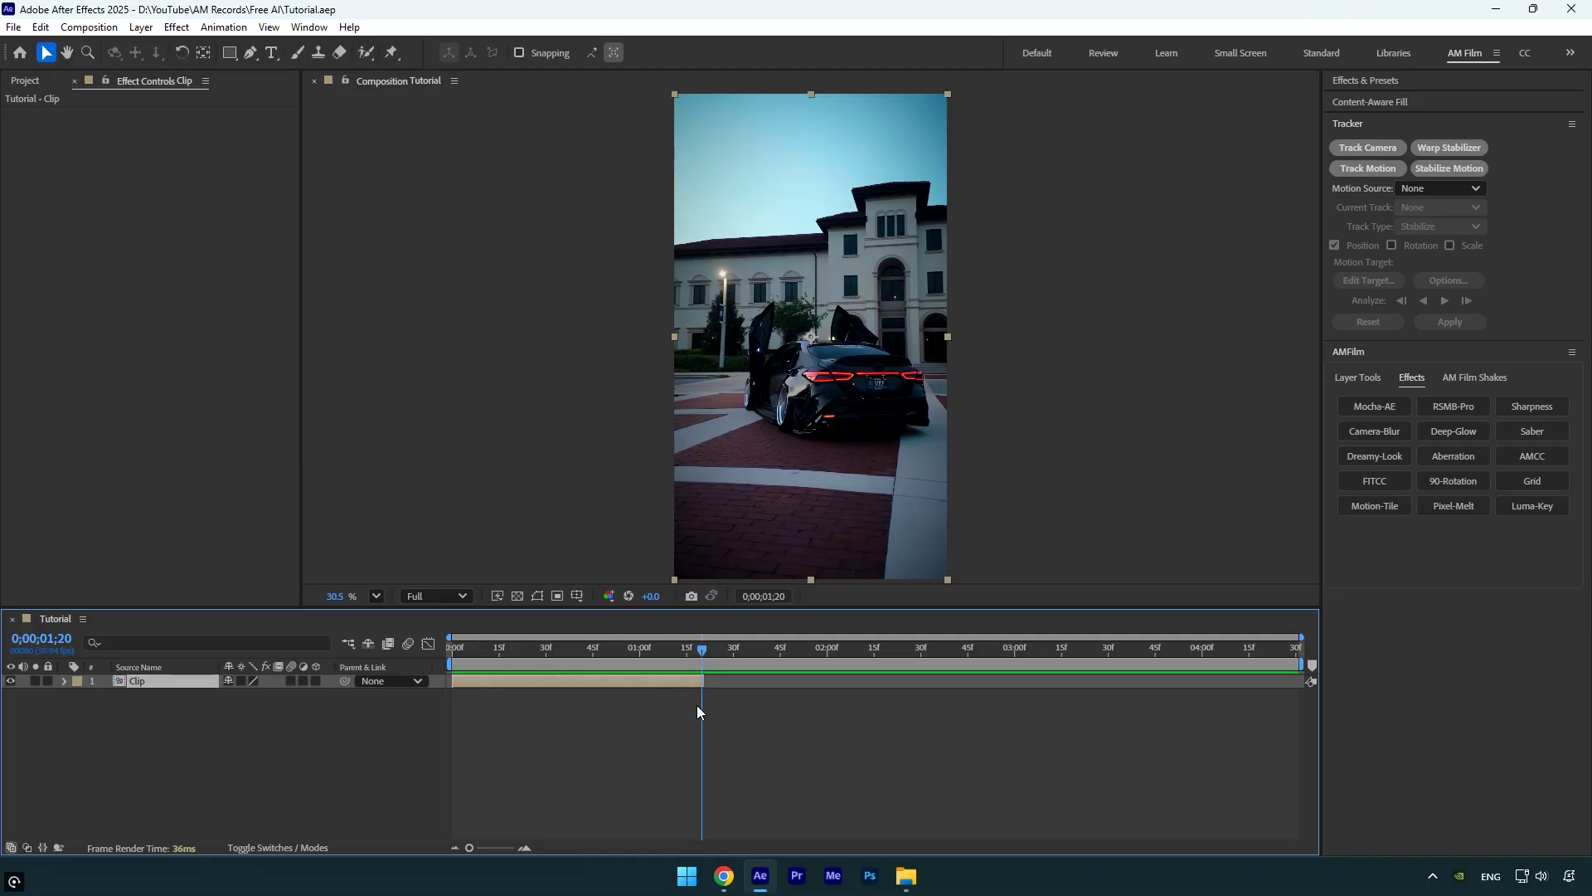
key("ctrl+space")
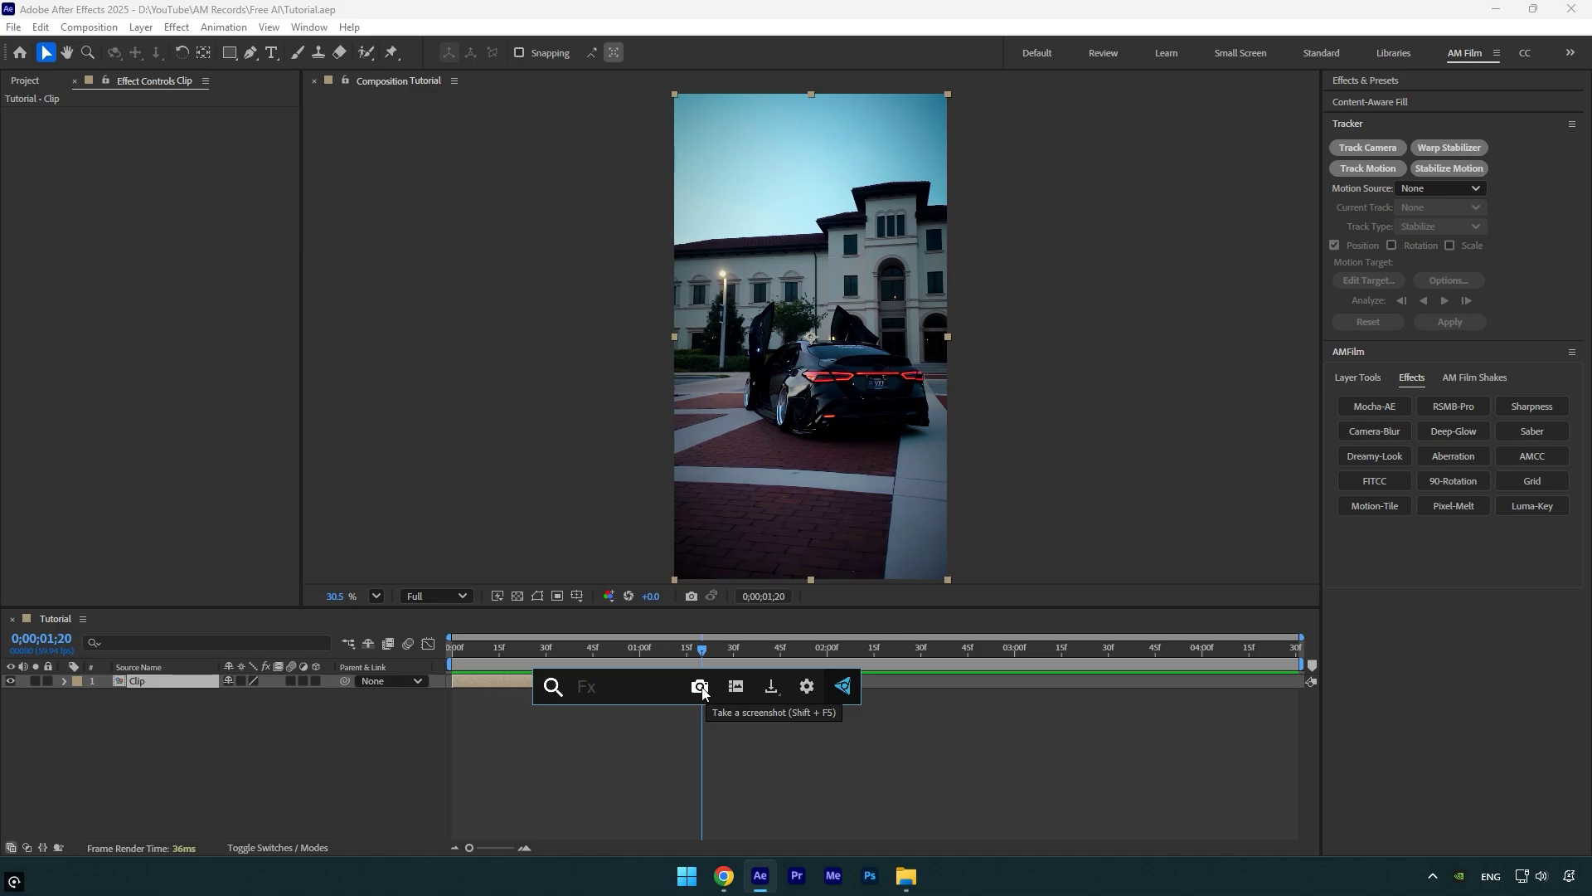
- Save the current frame as Screenshot.png in the Free AI folder, preview it, then return to Chrome
left_click(88, 26)
mouse_move(142, 232)
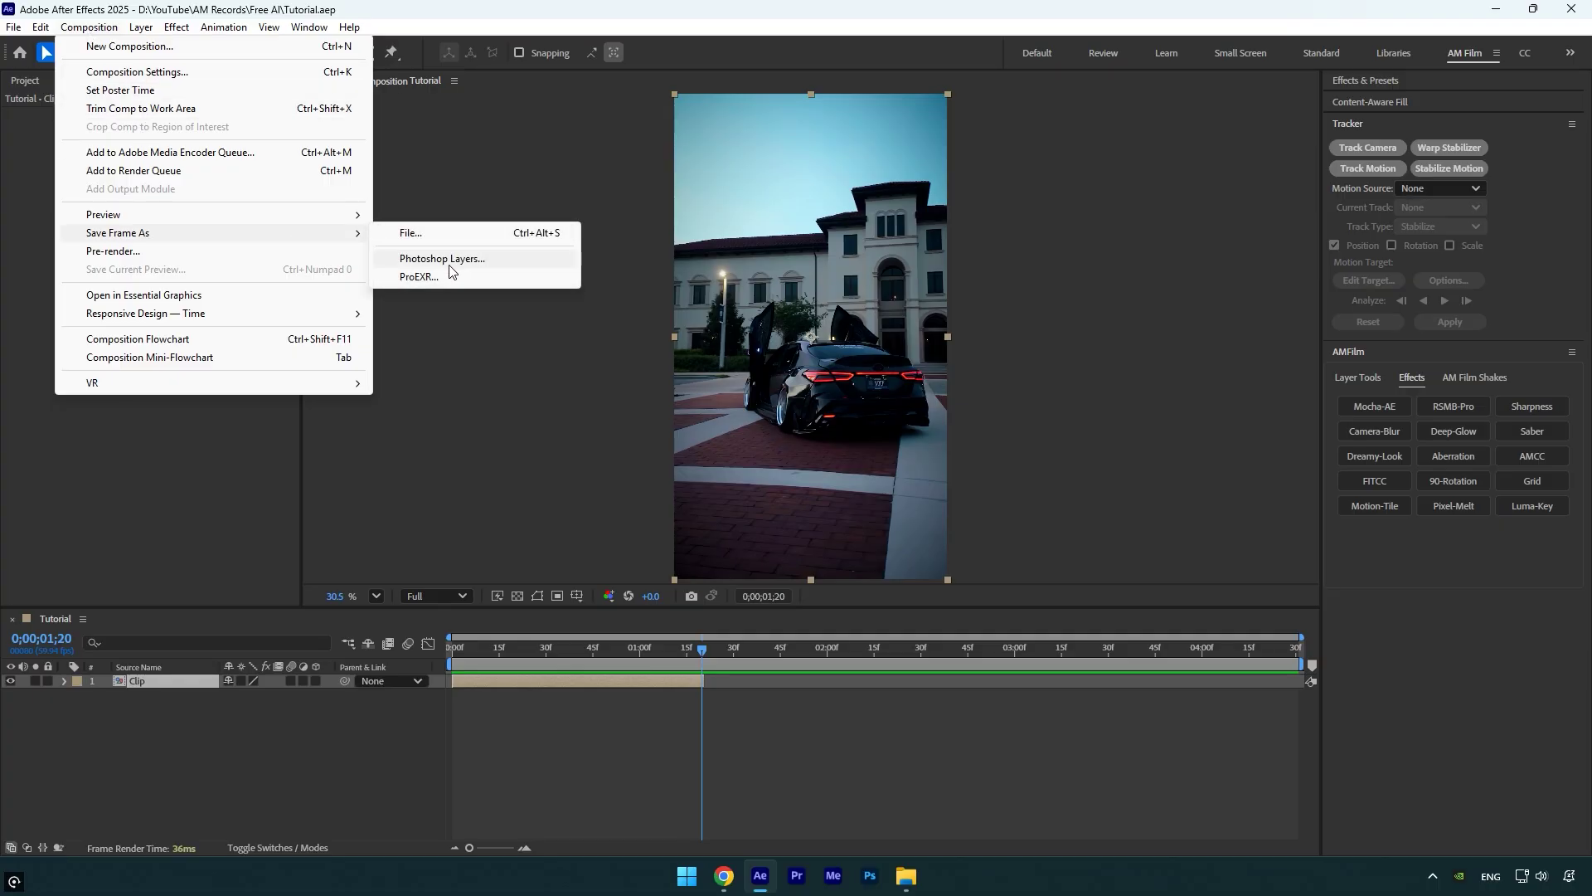
left_click(906, 876)
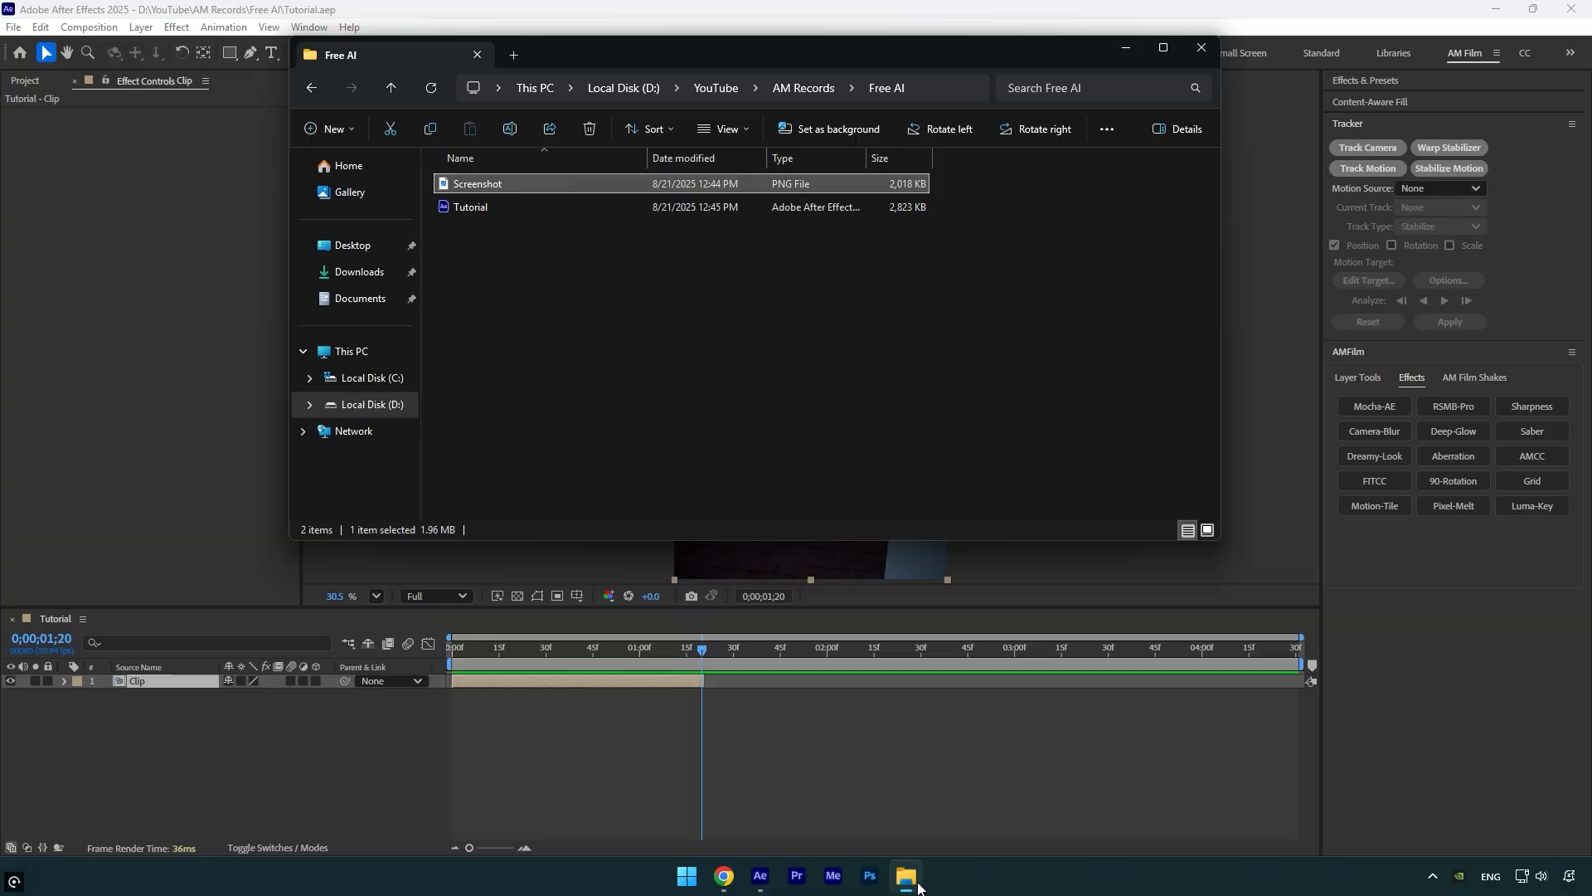
double_click(461, 184)
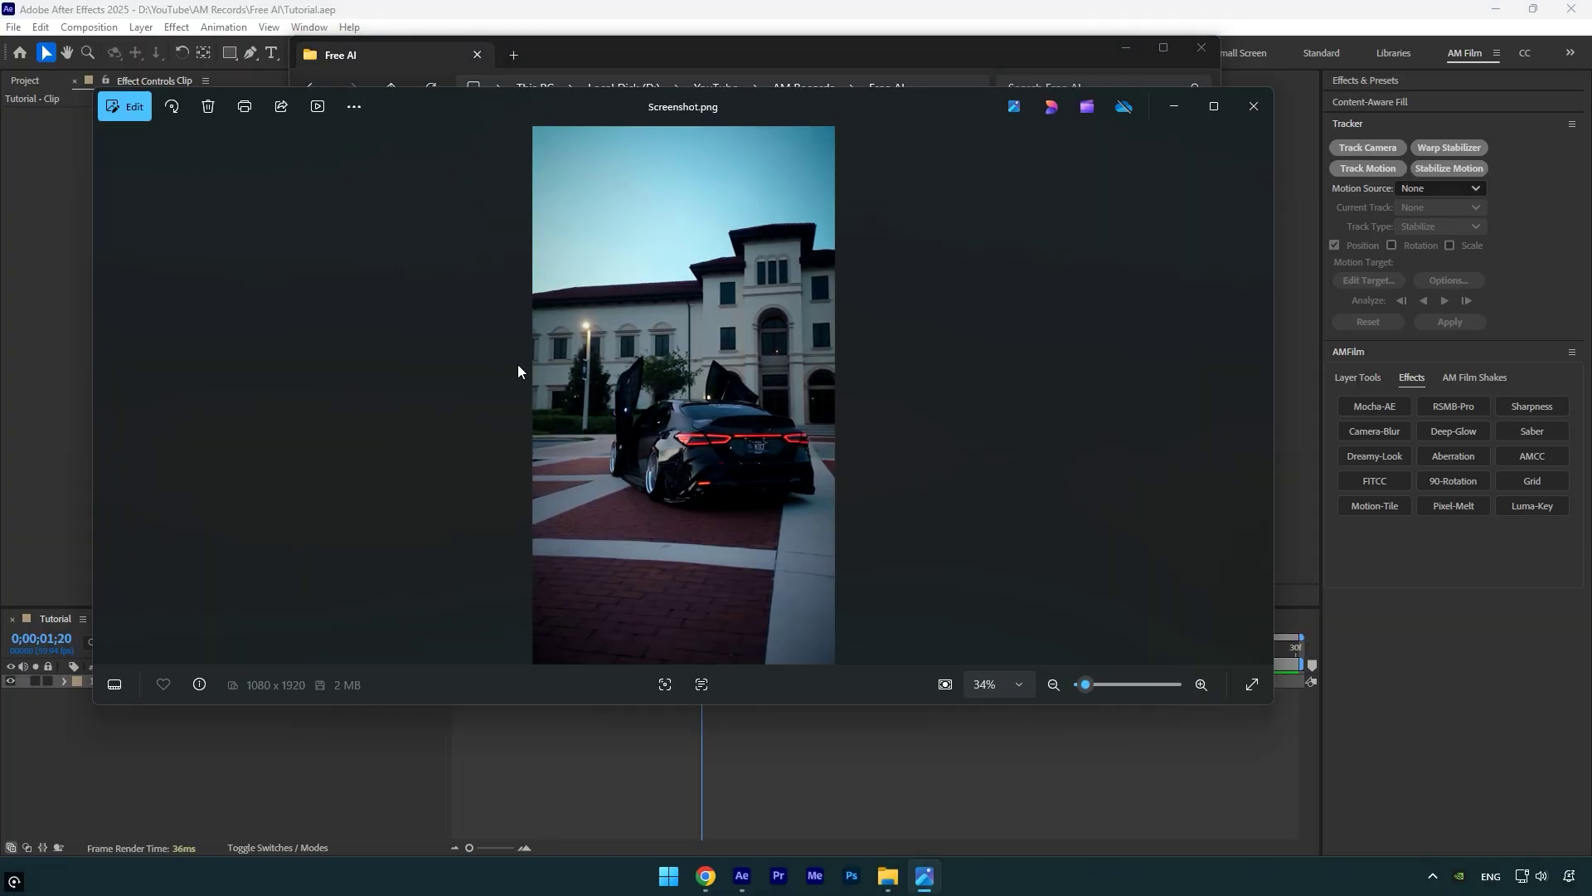
left_click(1252, 106)
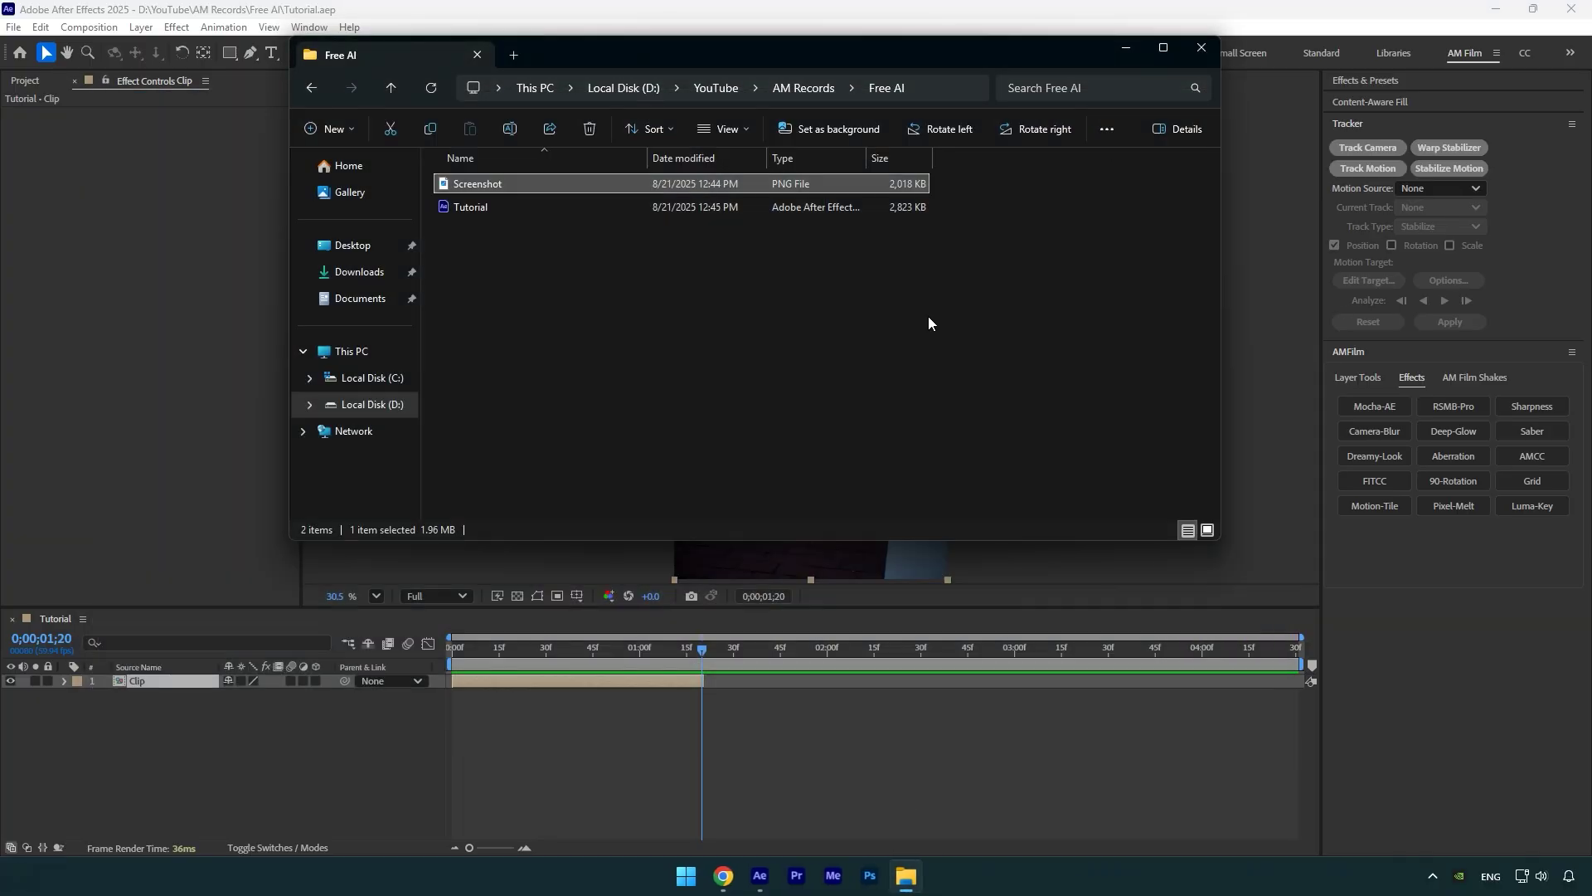
left_click(731, 877)
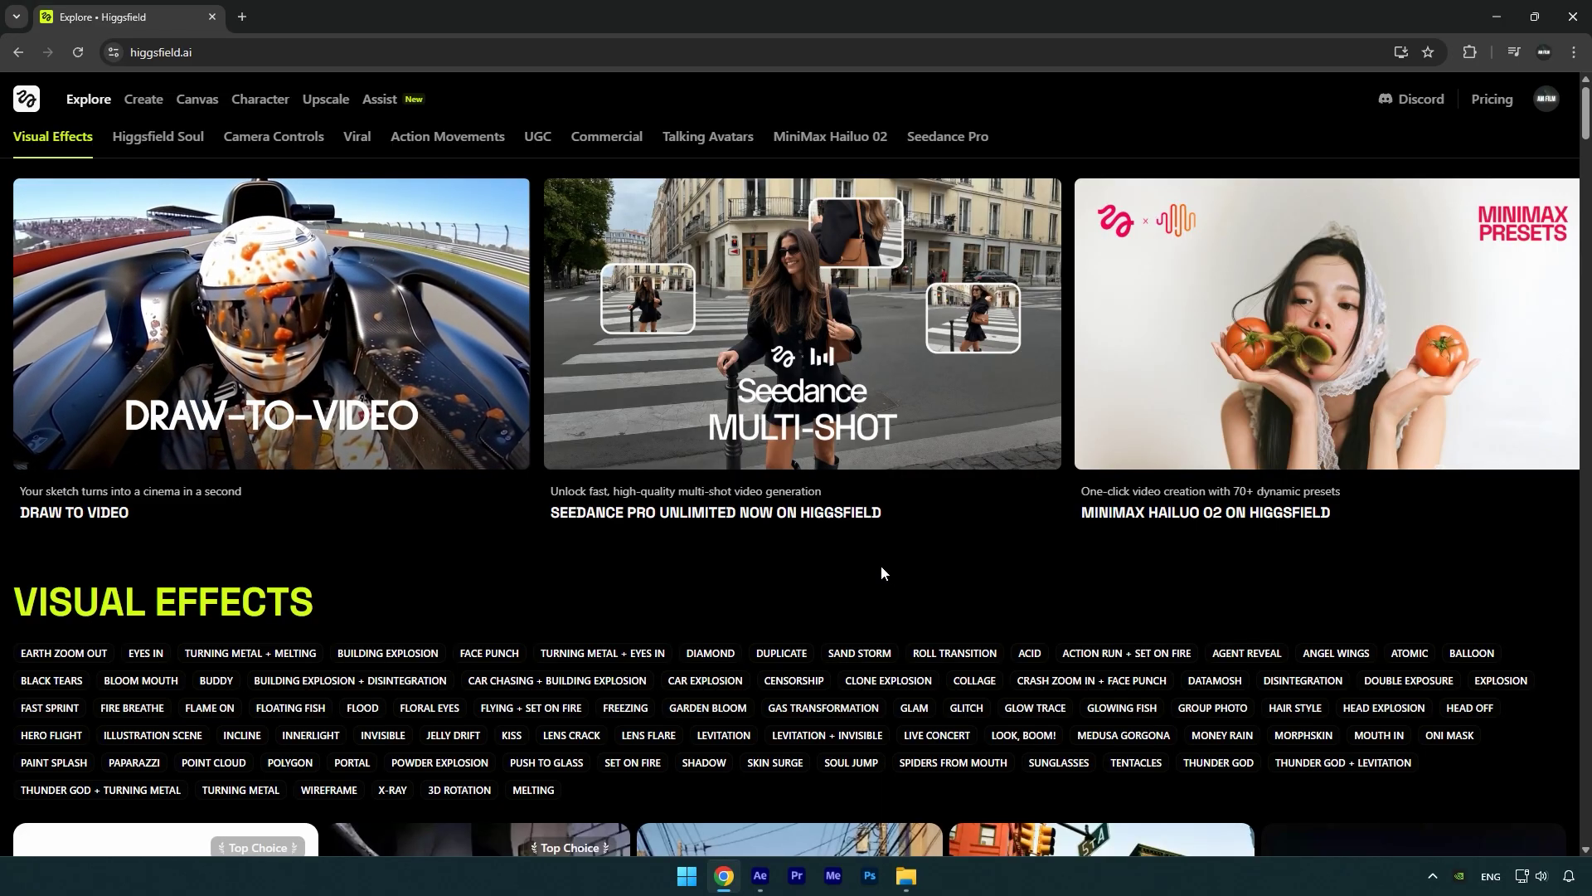
- Open the Higgsfield profile settings from the avatar menu to confirm the Free Plan's 5 credits
left_click(1545, 98)
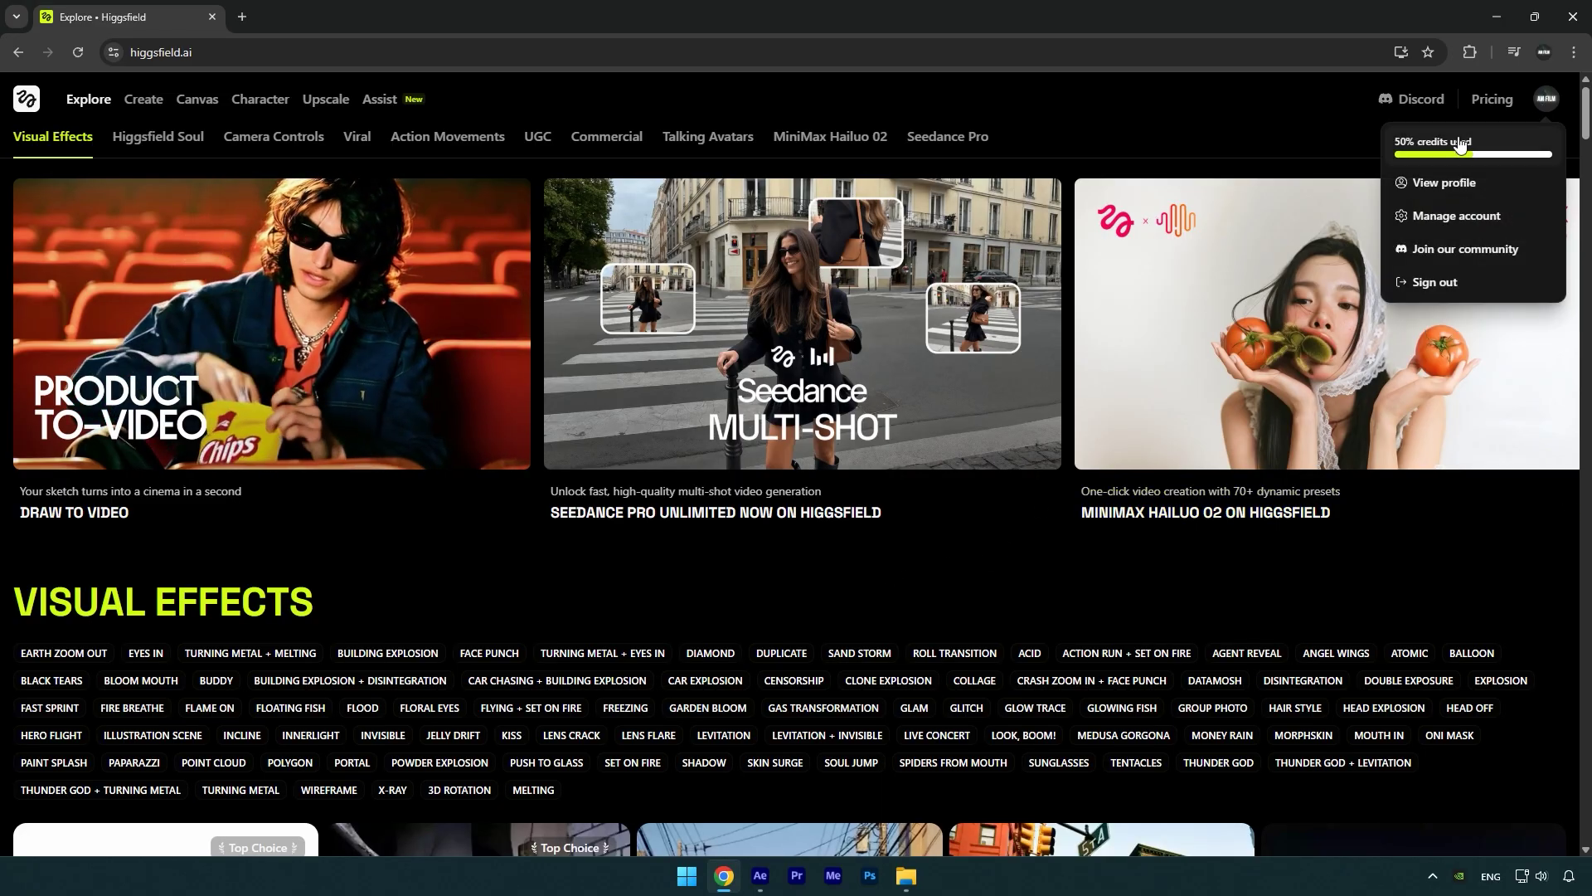
left_click(1443, 178)
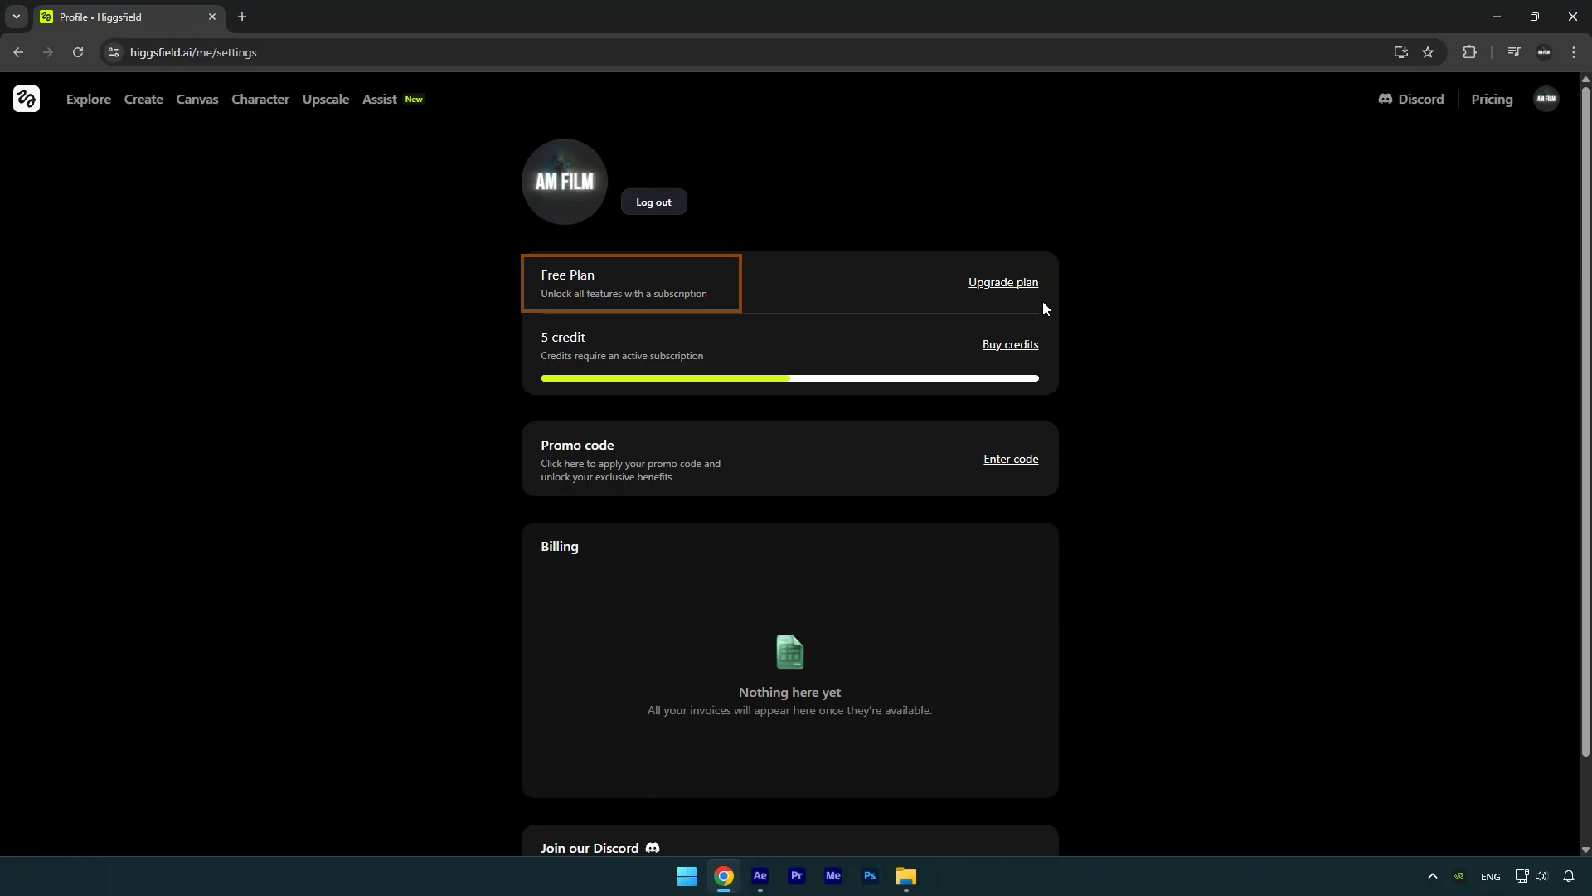
- Open the upgrade pricing page and highlight the Free plan's 5 credits/day in Compare Plans
left_click(1001, 283)
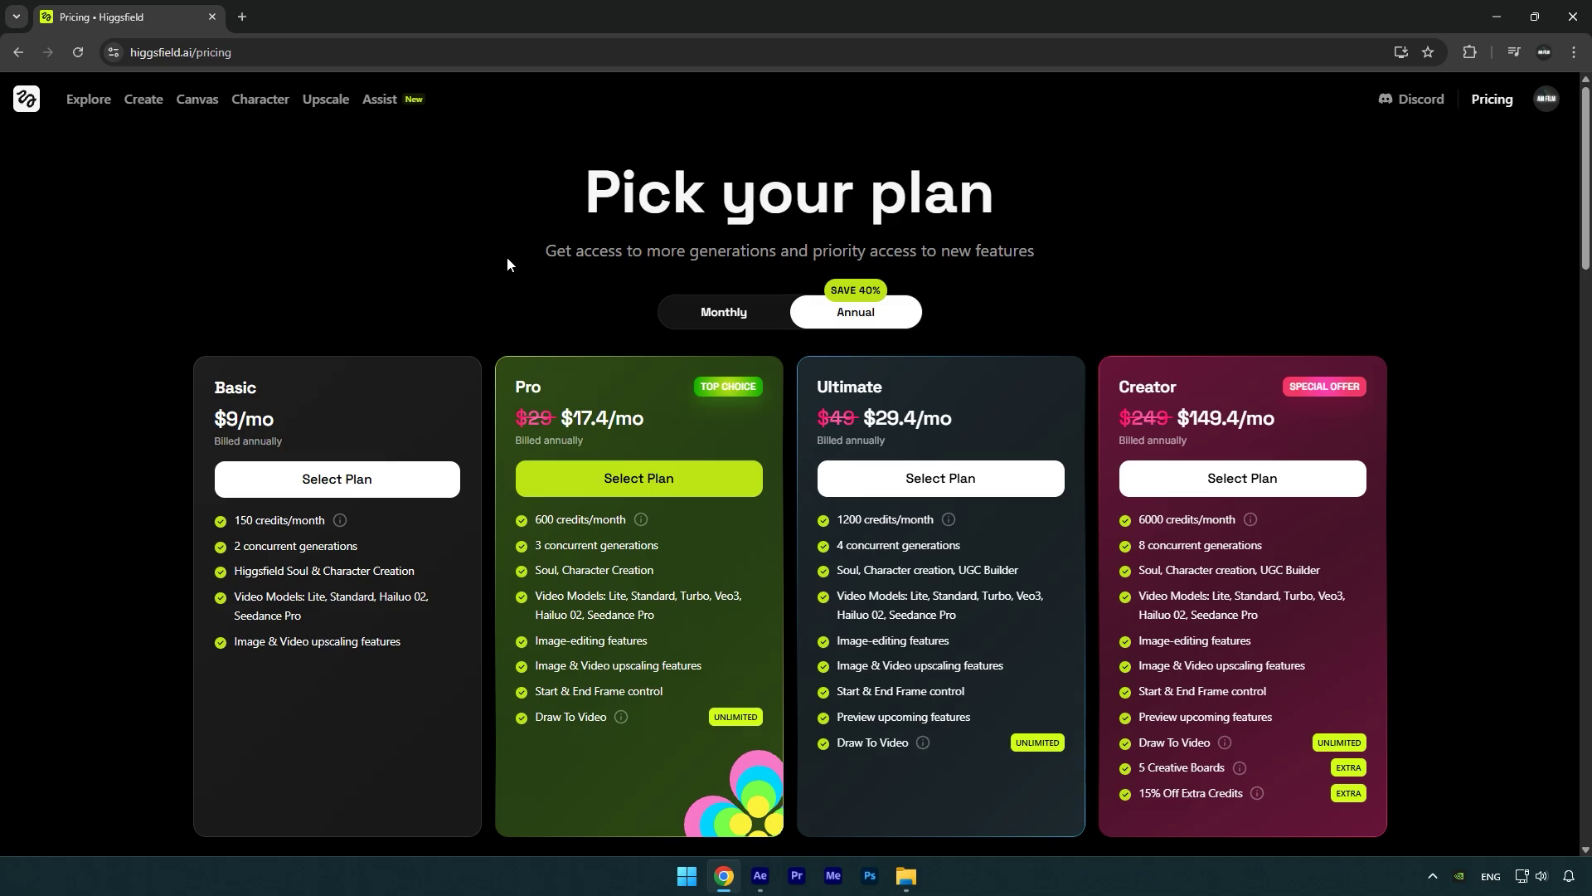
scroll(508, 262, "down", 6)
left_click_drag(202, 456, 199, 508)
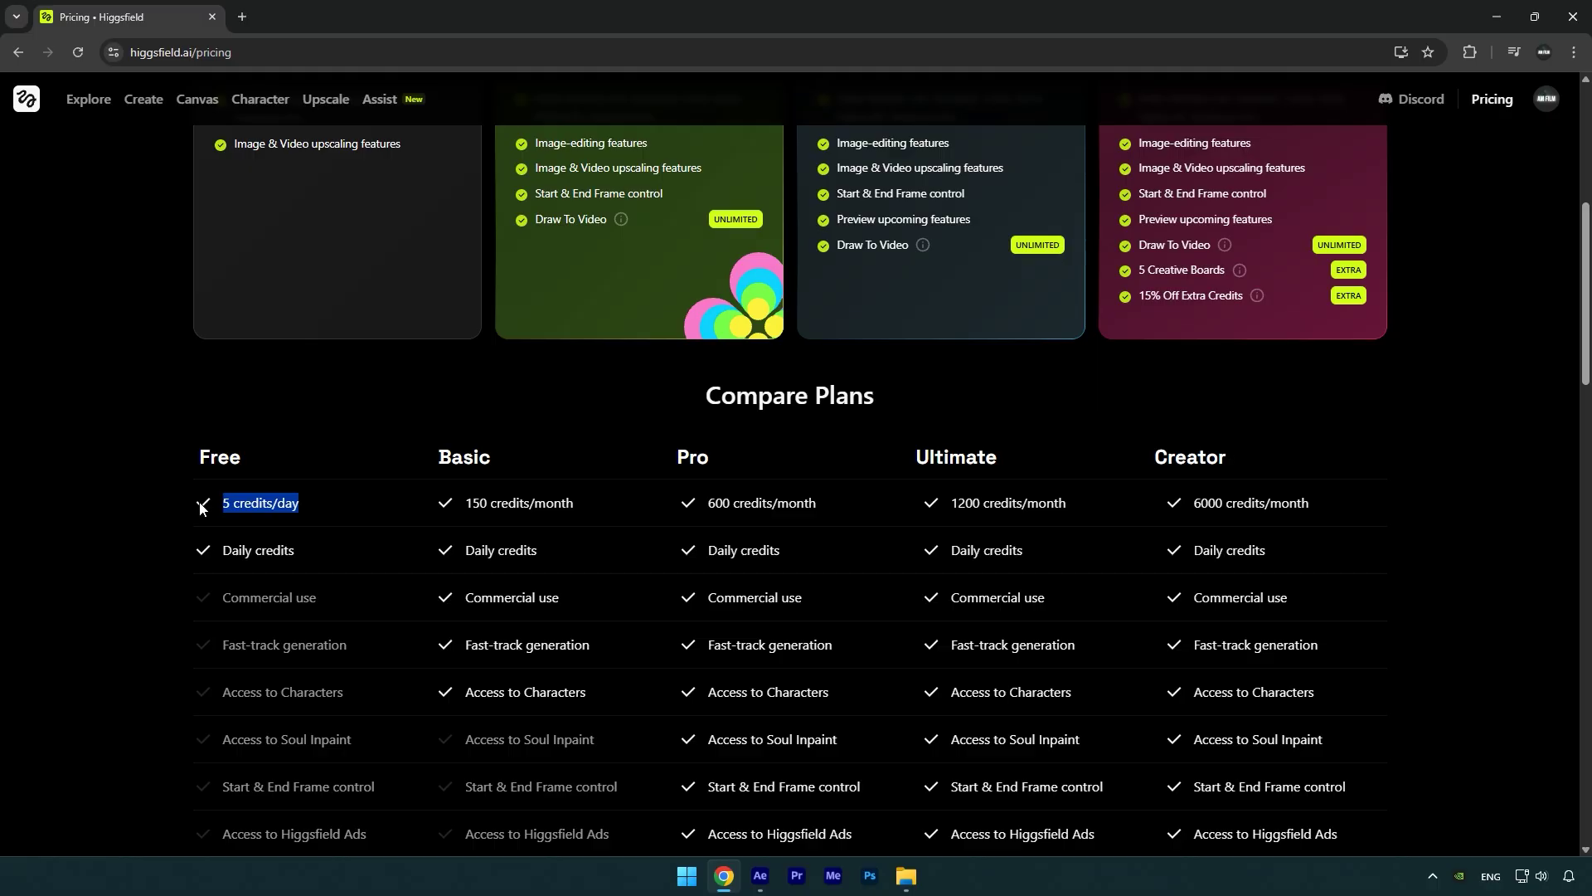
- Open the Higgsfield video creator and keep Higgsfield Lite as the model
mouse_move(141, 101)
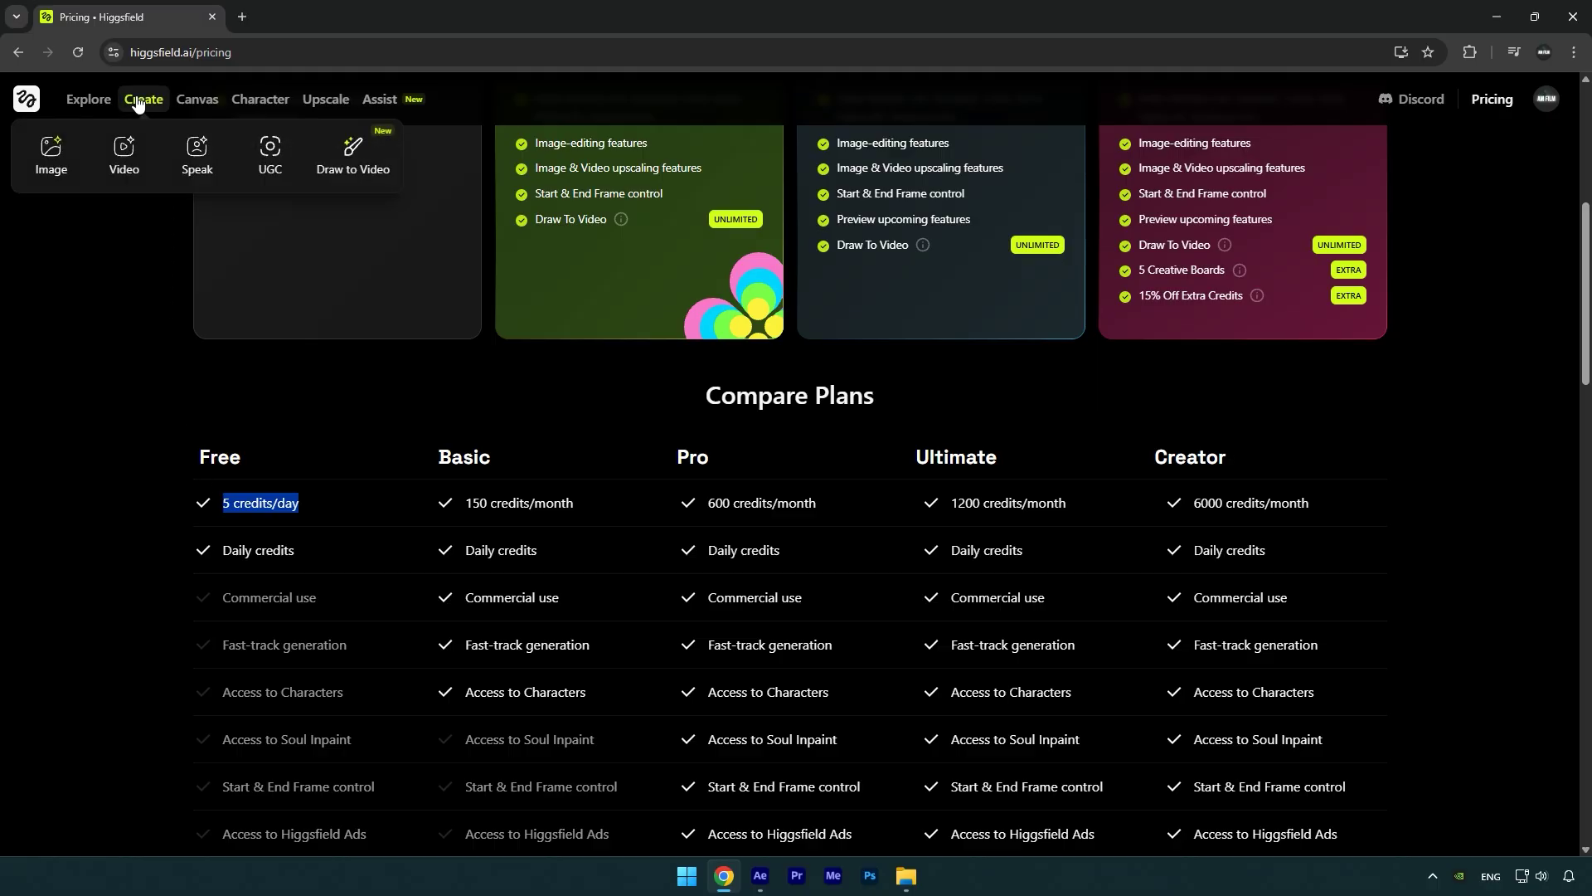
left_click(133, 163)
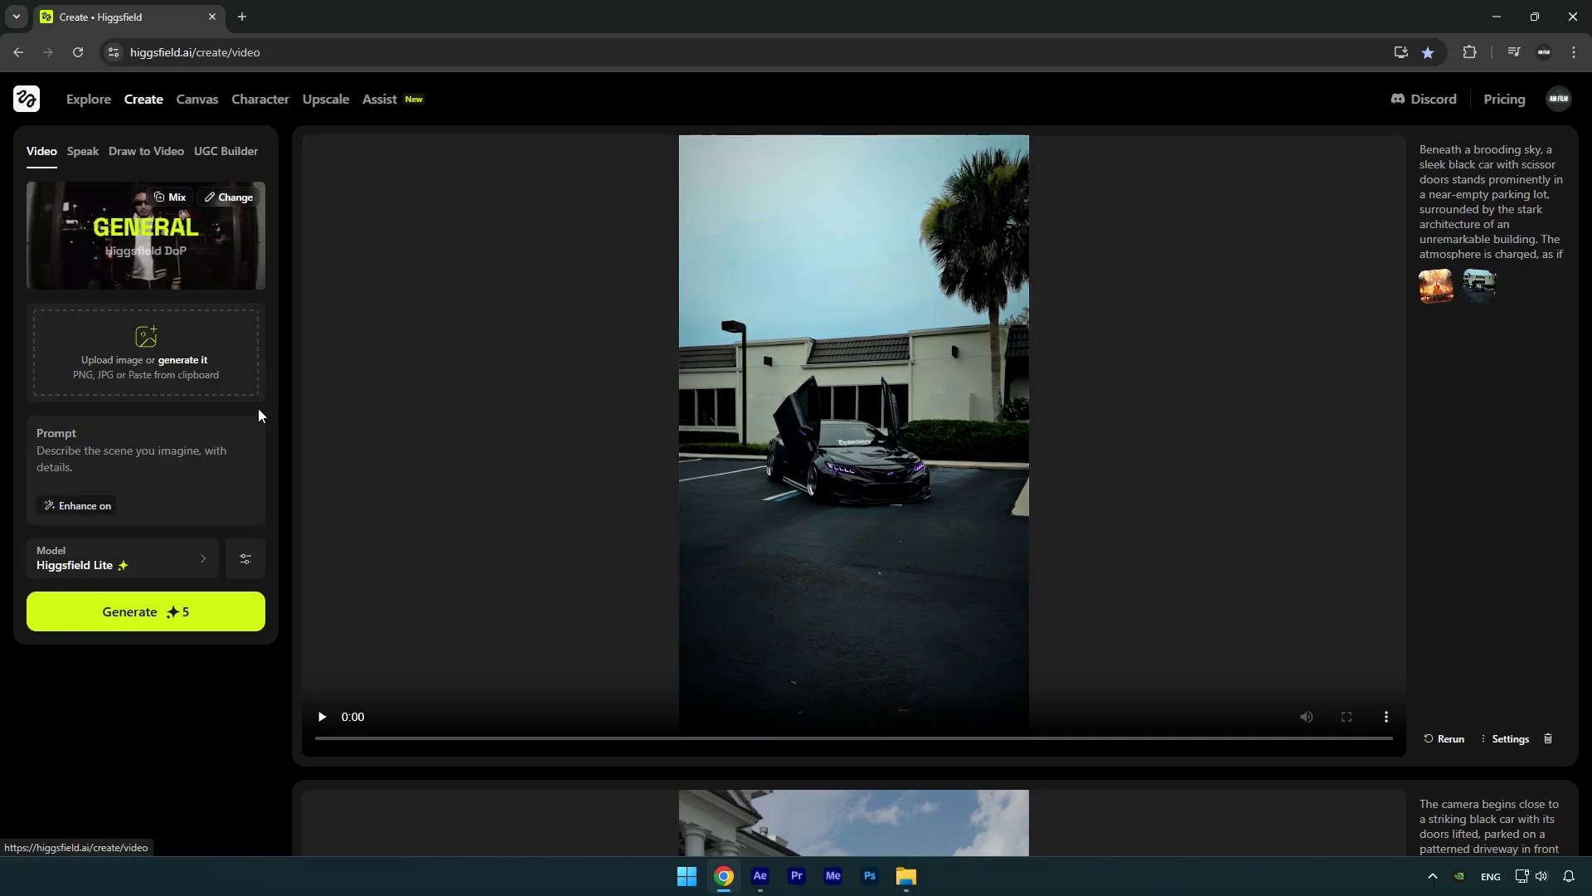
left_click(198, 563)
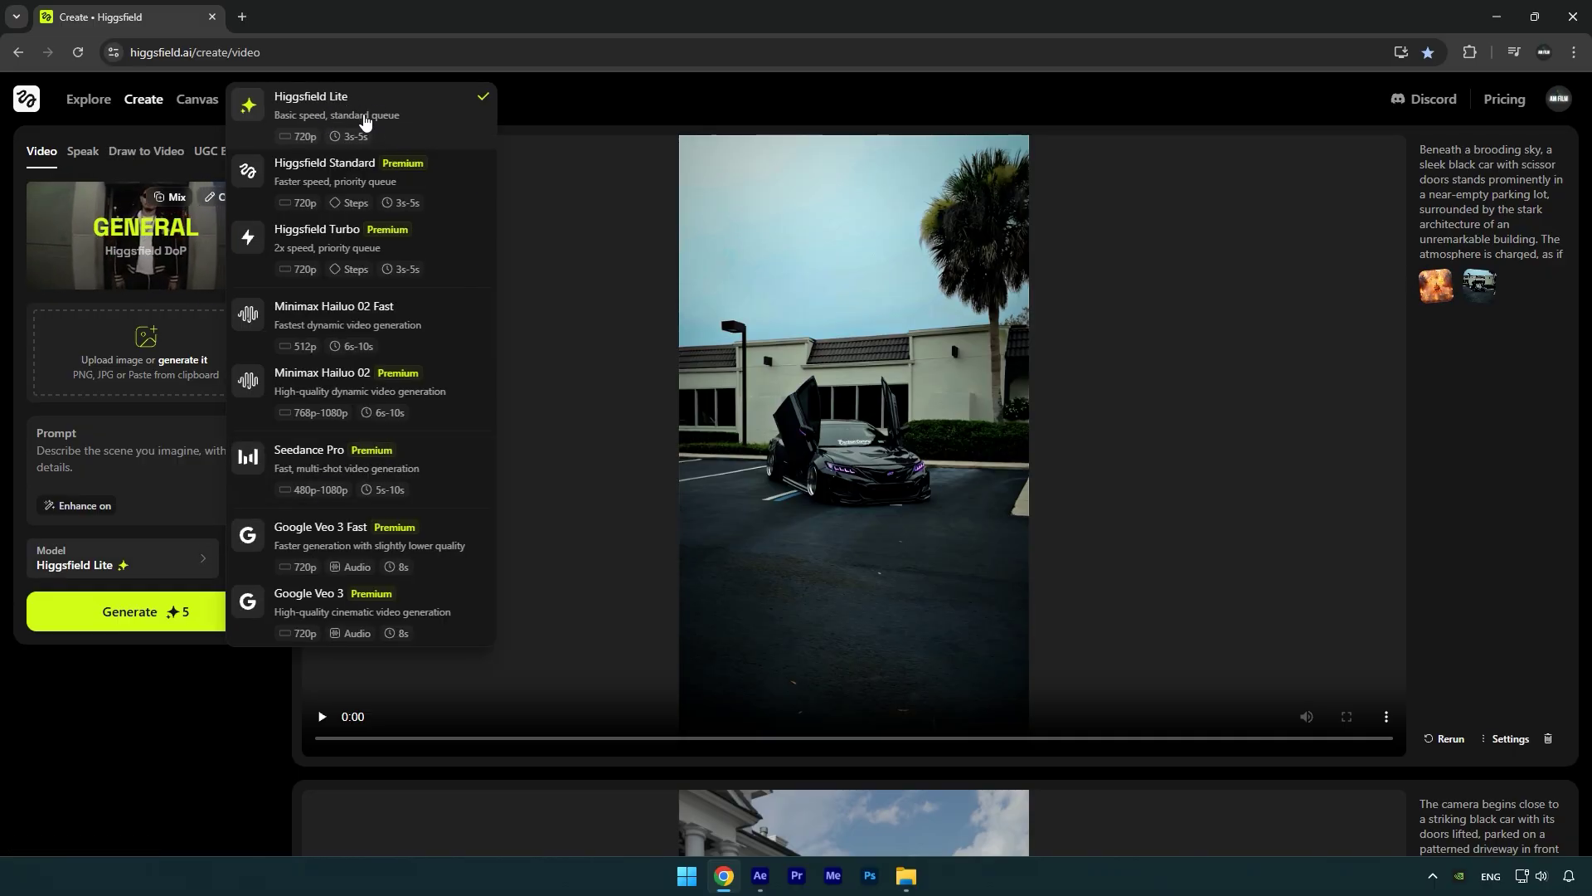
left_click(378, 116)
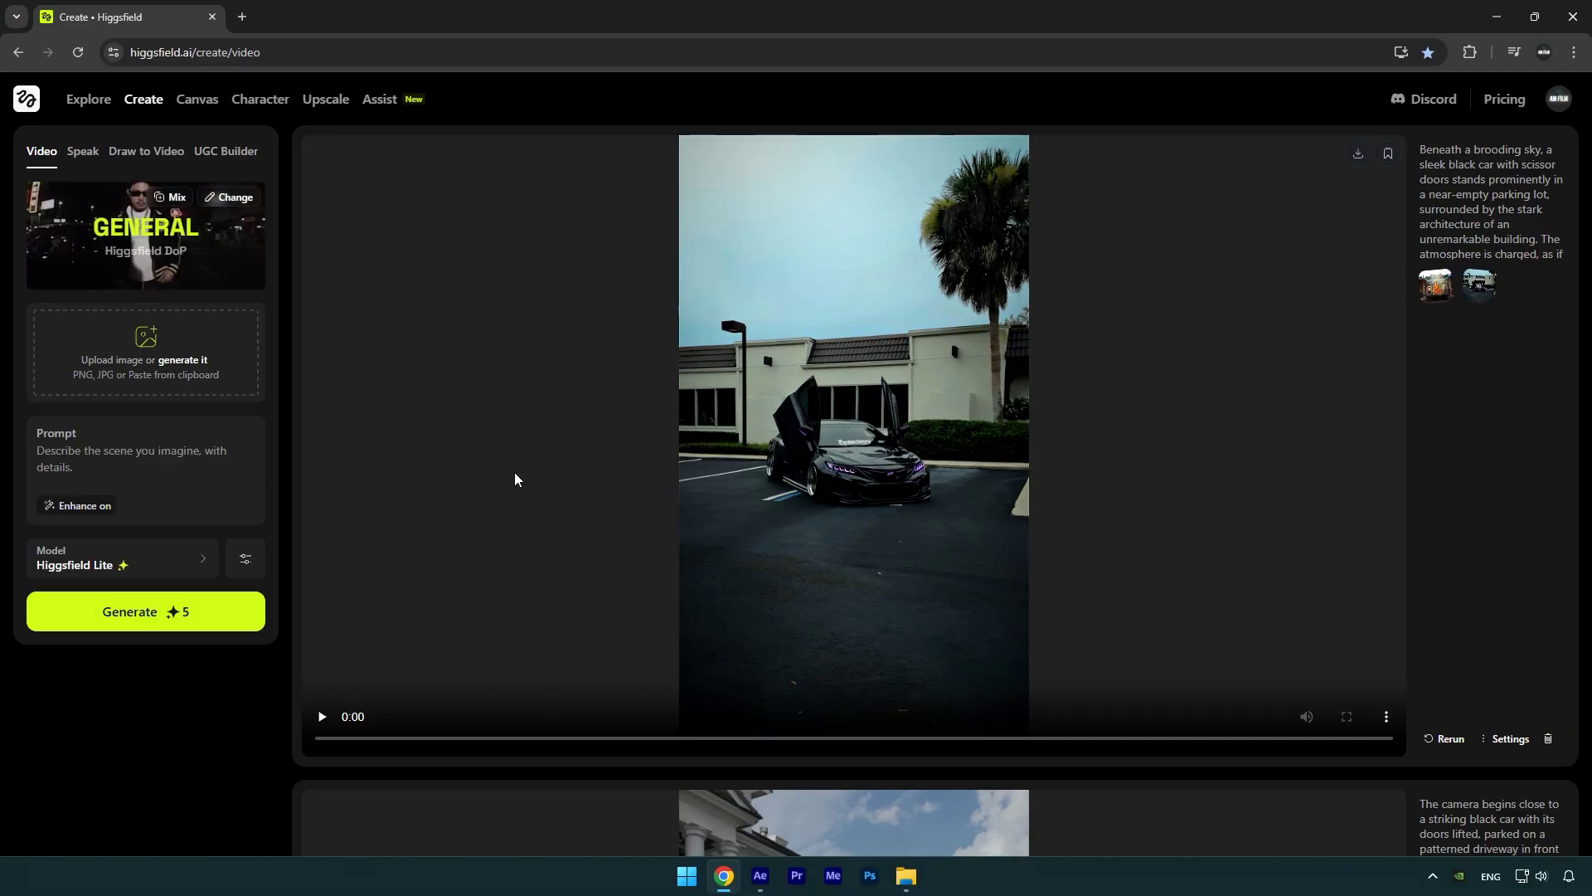
- Replay the earlier parking-lot explosion and mansion drone zoom-out clips
left_click(320, 717)
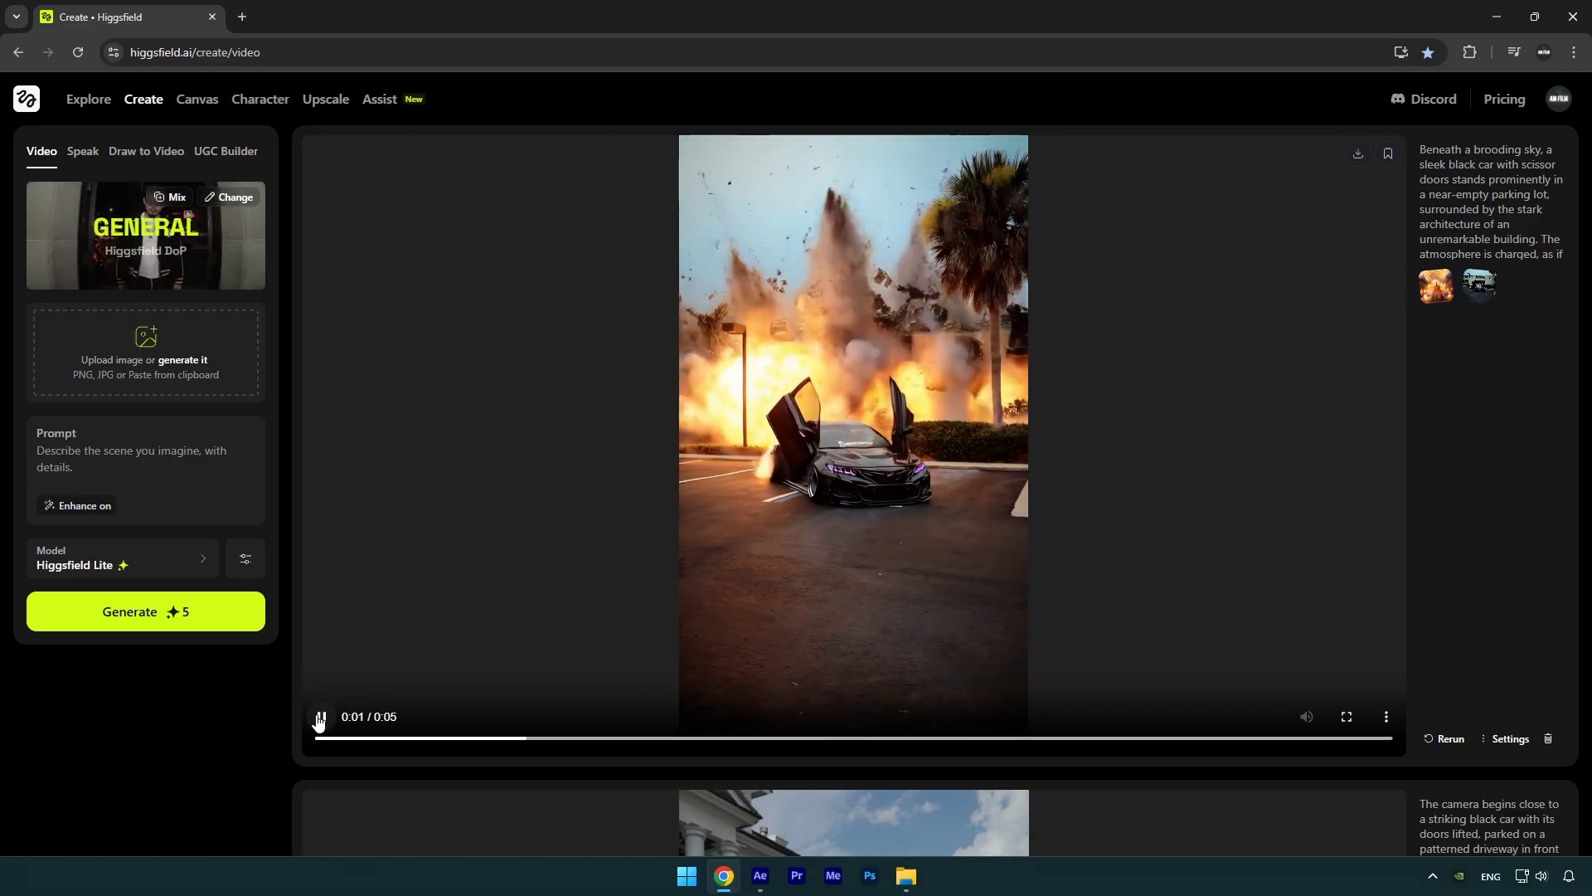
left_click(320, 716)
scroll(318, 721, "down", 8)
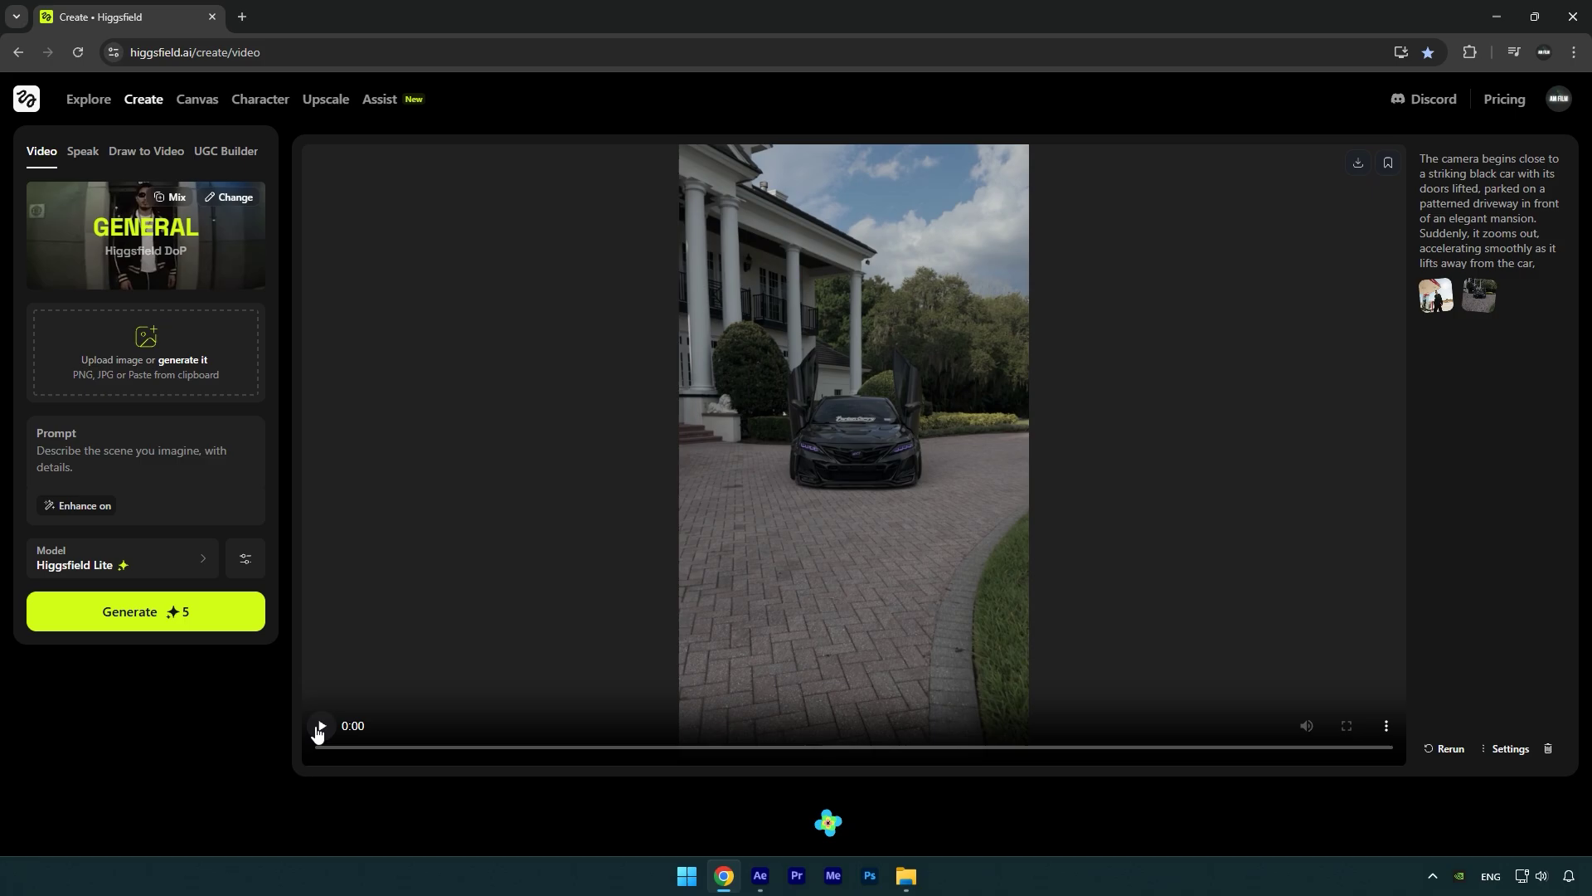
left_click(321, 726)
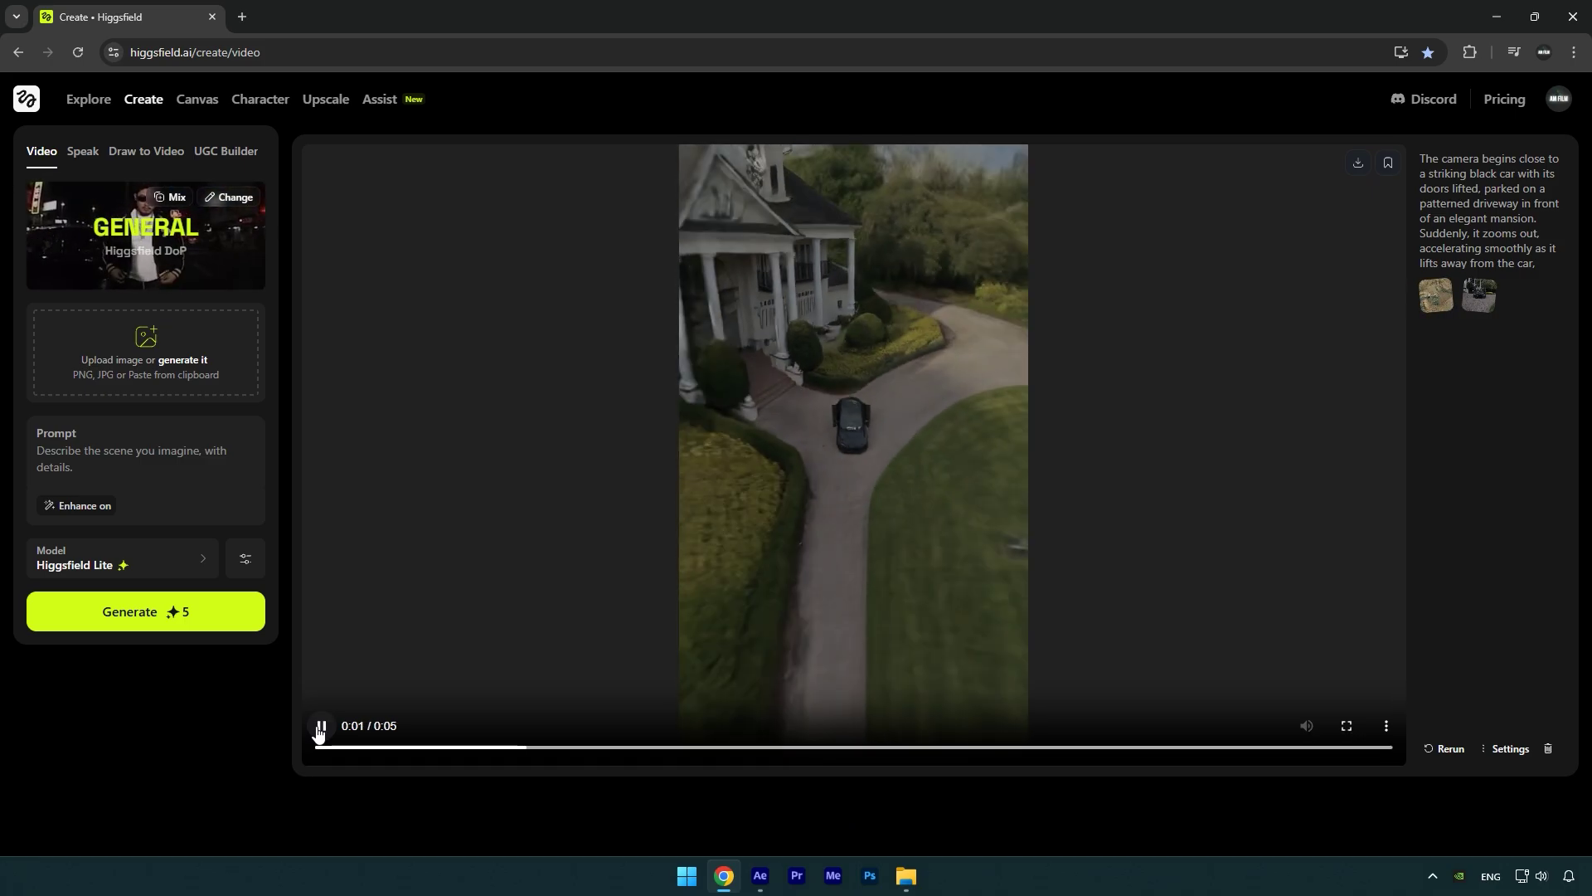
left_click(320, 727)
scroll(317, 733, "up", 1)
scroll(317, 729, "up", 7)
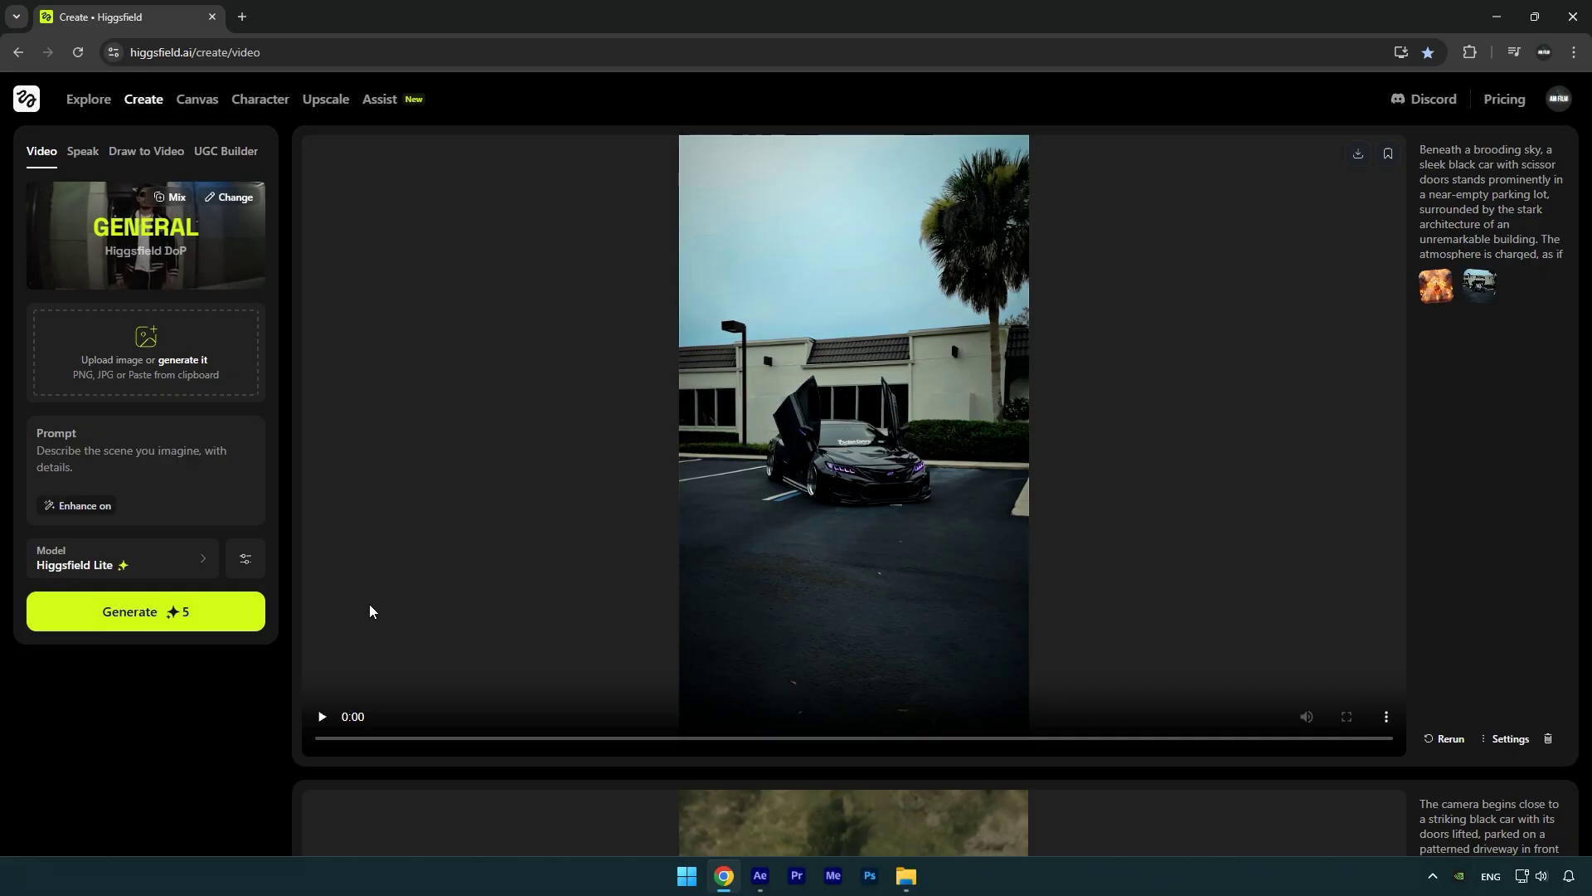
- Upload Screenshot as the start frame and switch the preset to Building Explosion
left_click(152, 338)
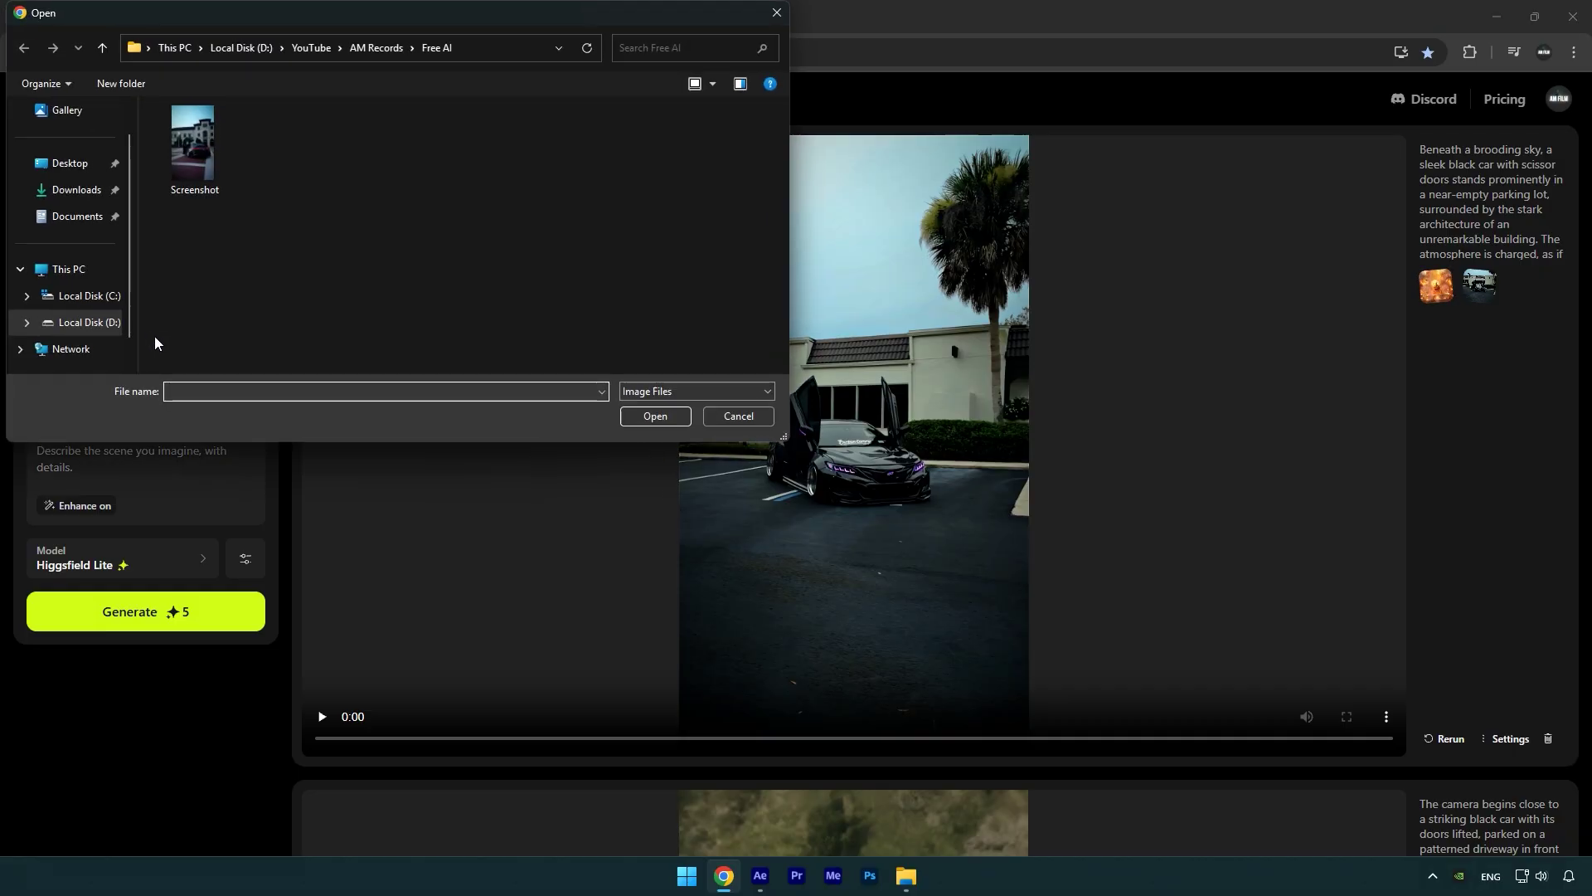
double_click(196, 162)
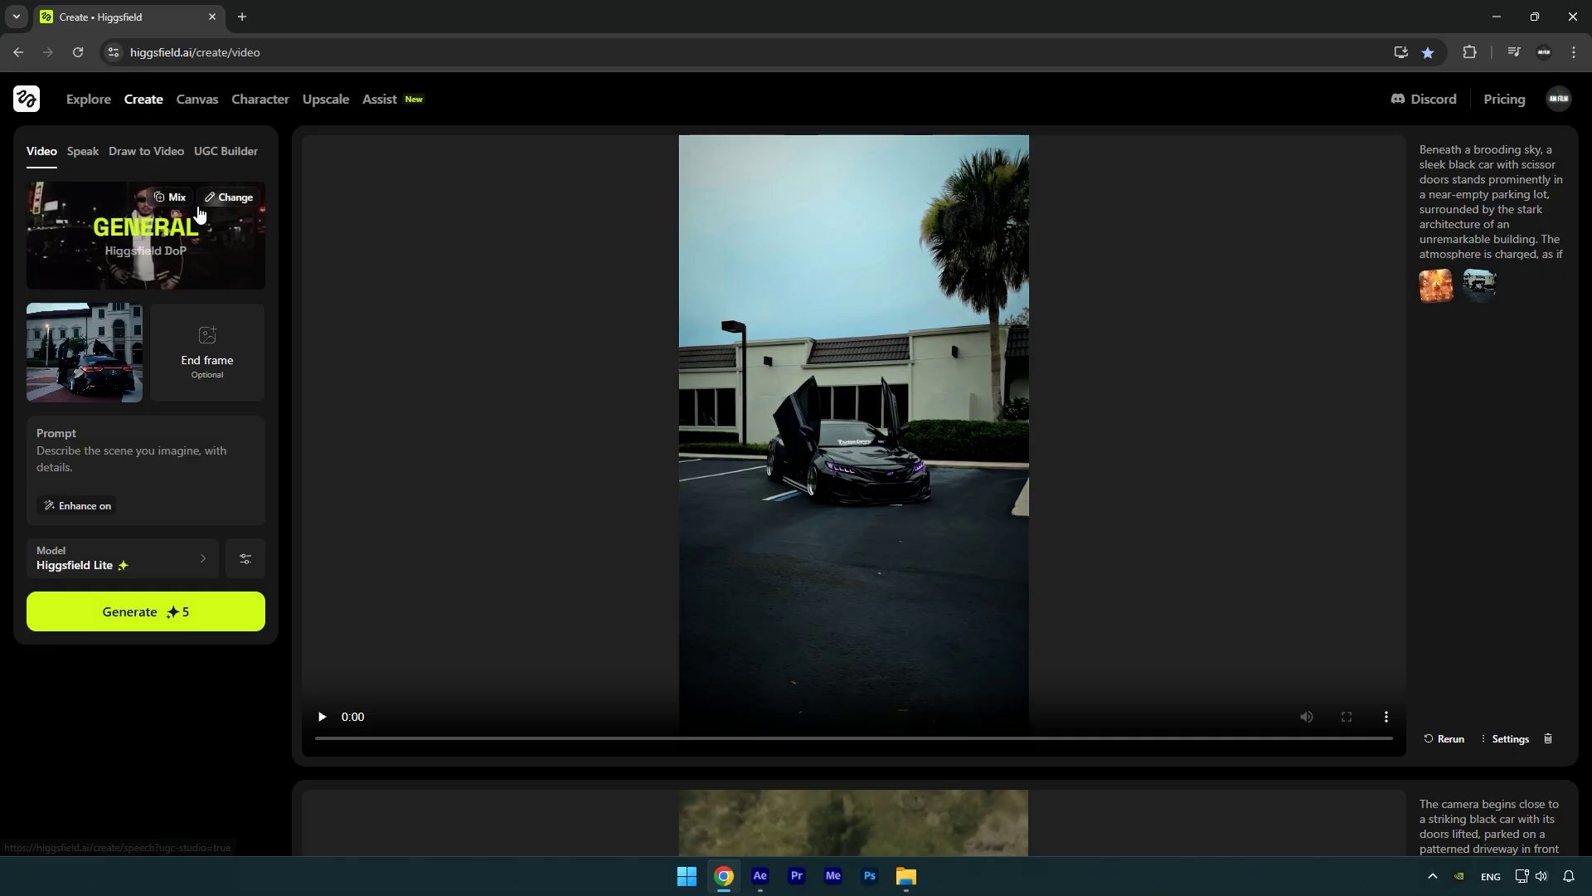
left_click(229, 199)
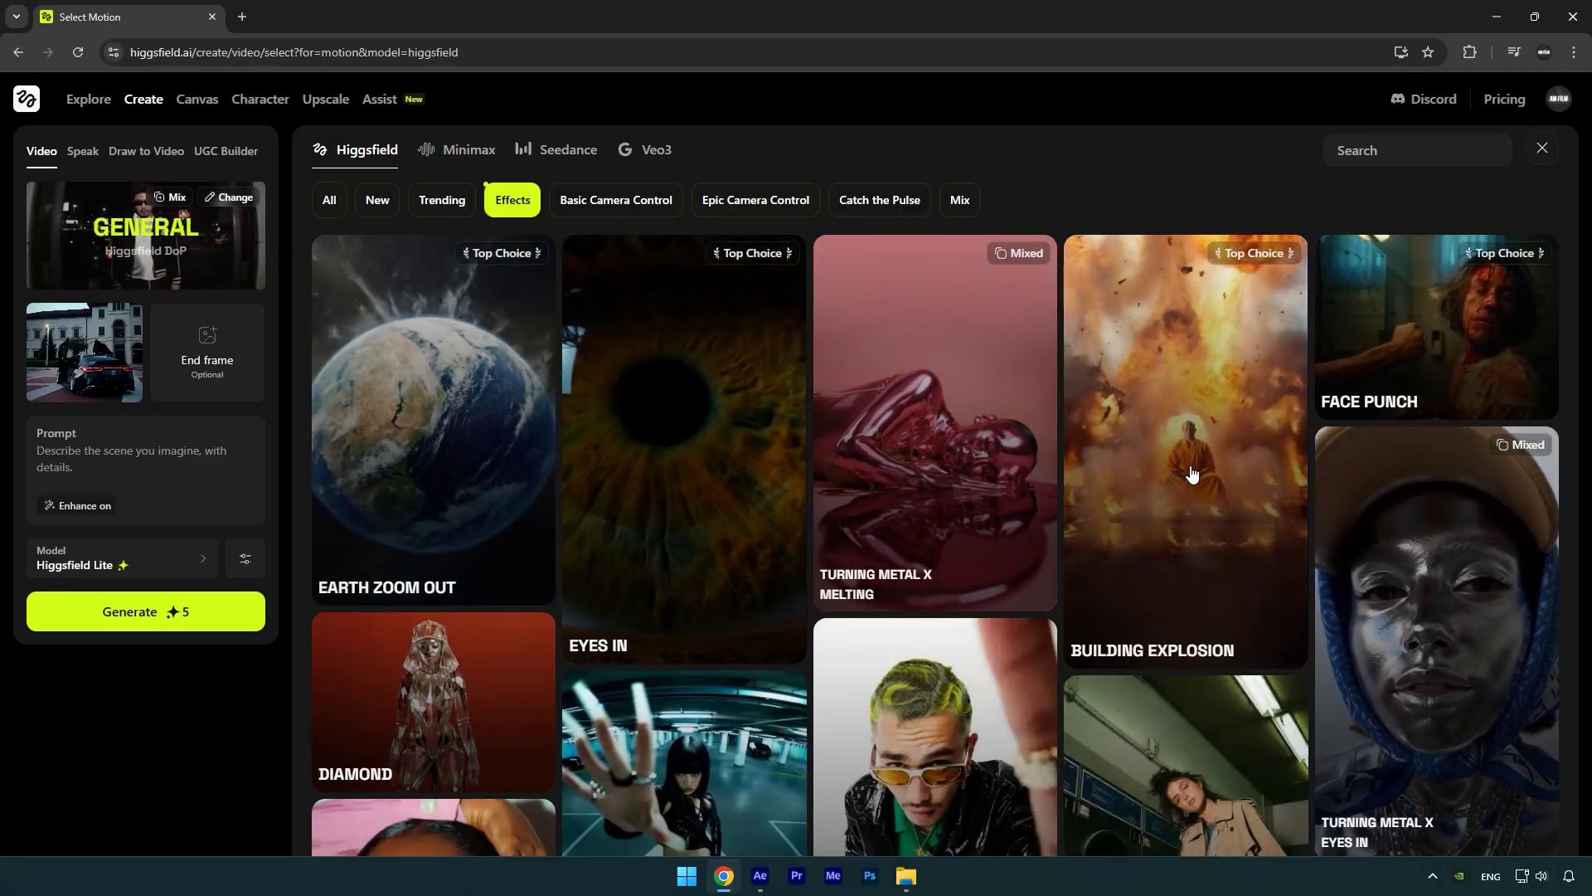
left_click(1192, 454)
- Generate the Building Explosion video and play back the finished result
left_click(173, 620)
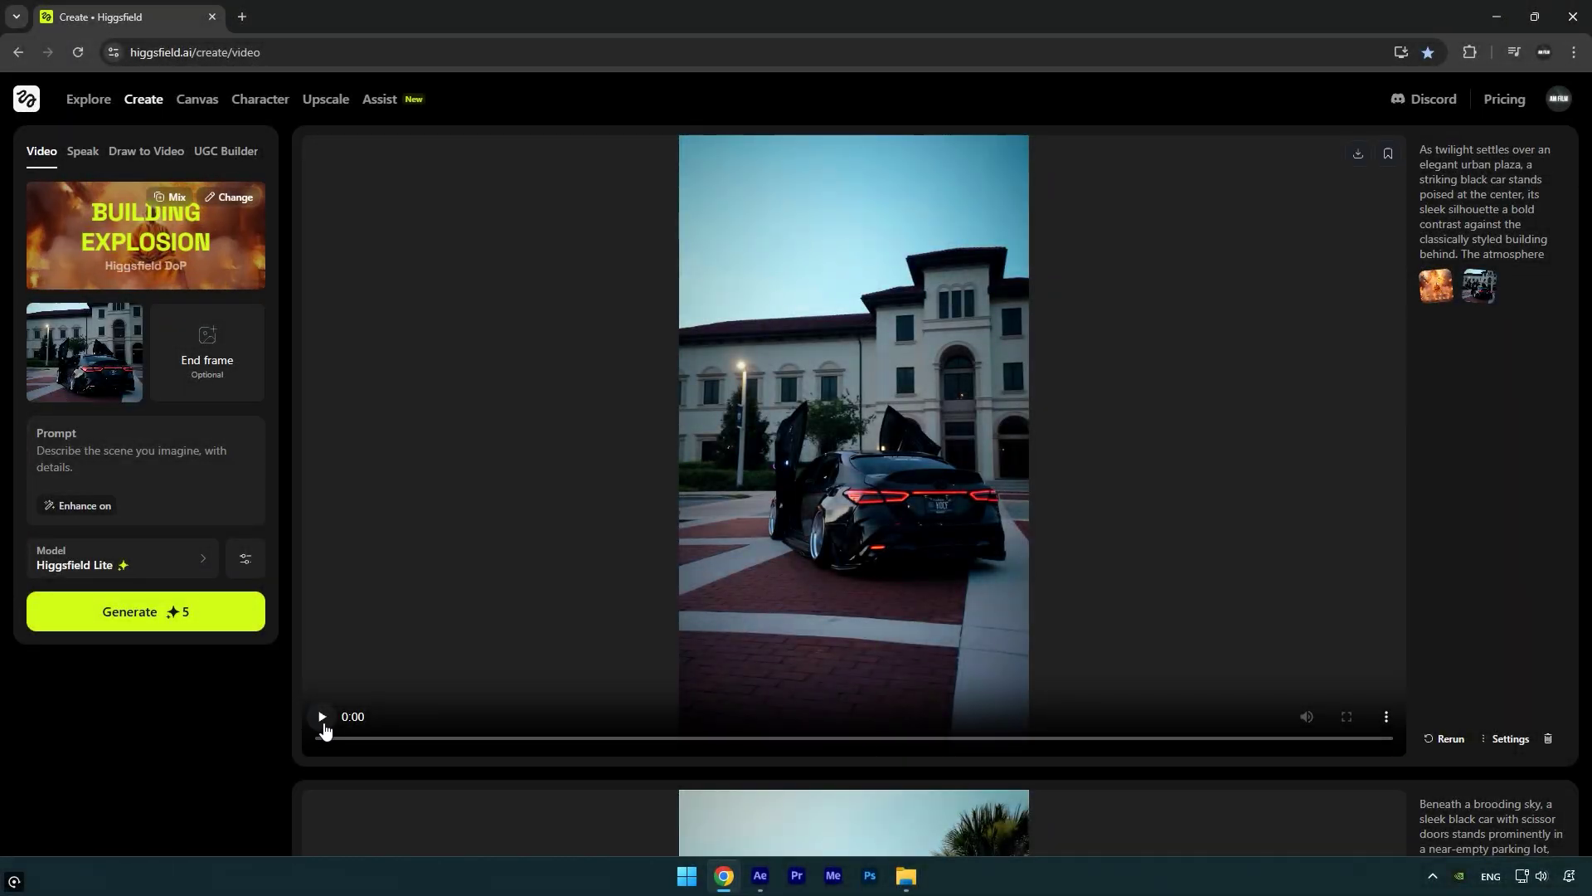
left_click(324, 723)
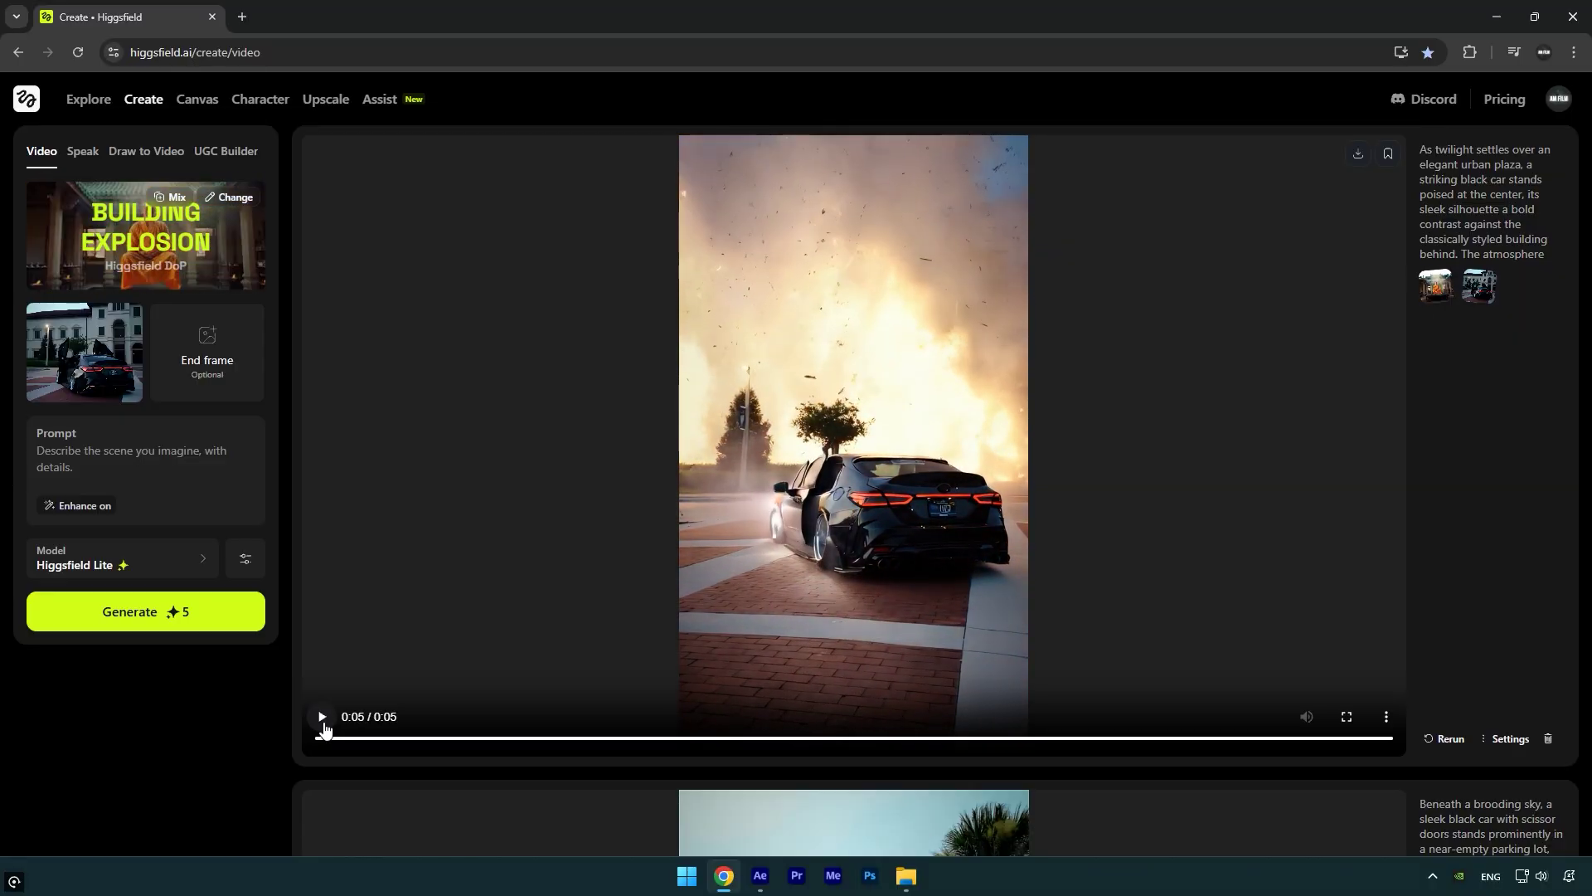
left_click(323, 721)
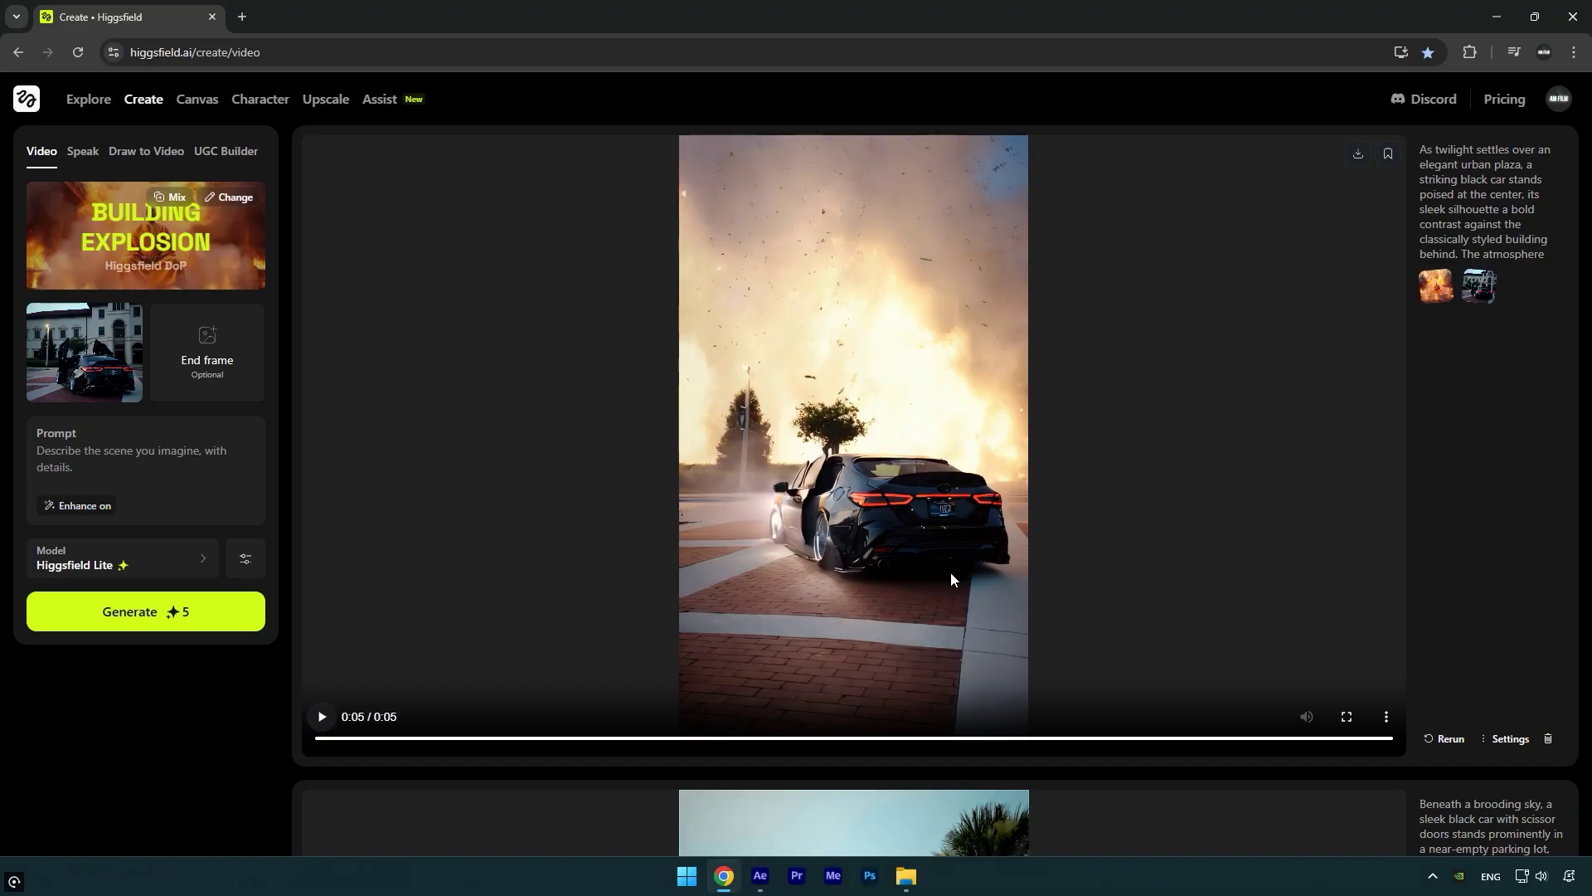
- Download the 10 MB mp4 and drag it from Downloads into the Tutorial composition
left_click(1357, 152)
left_click(1444, 91)
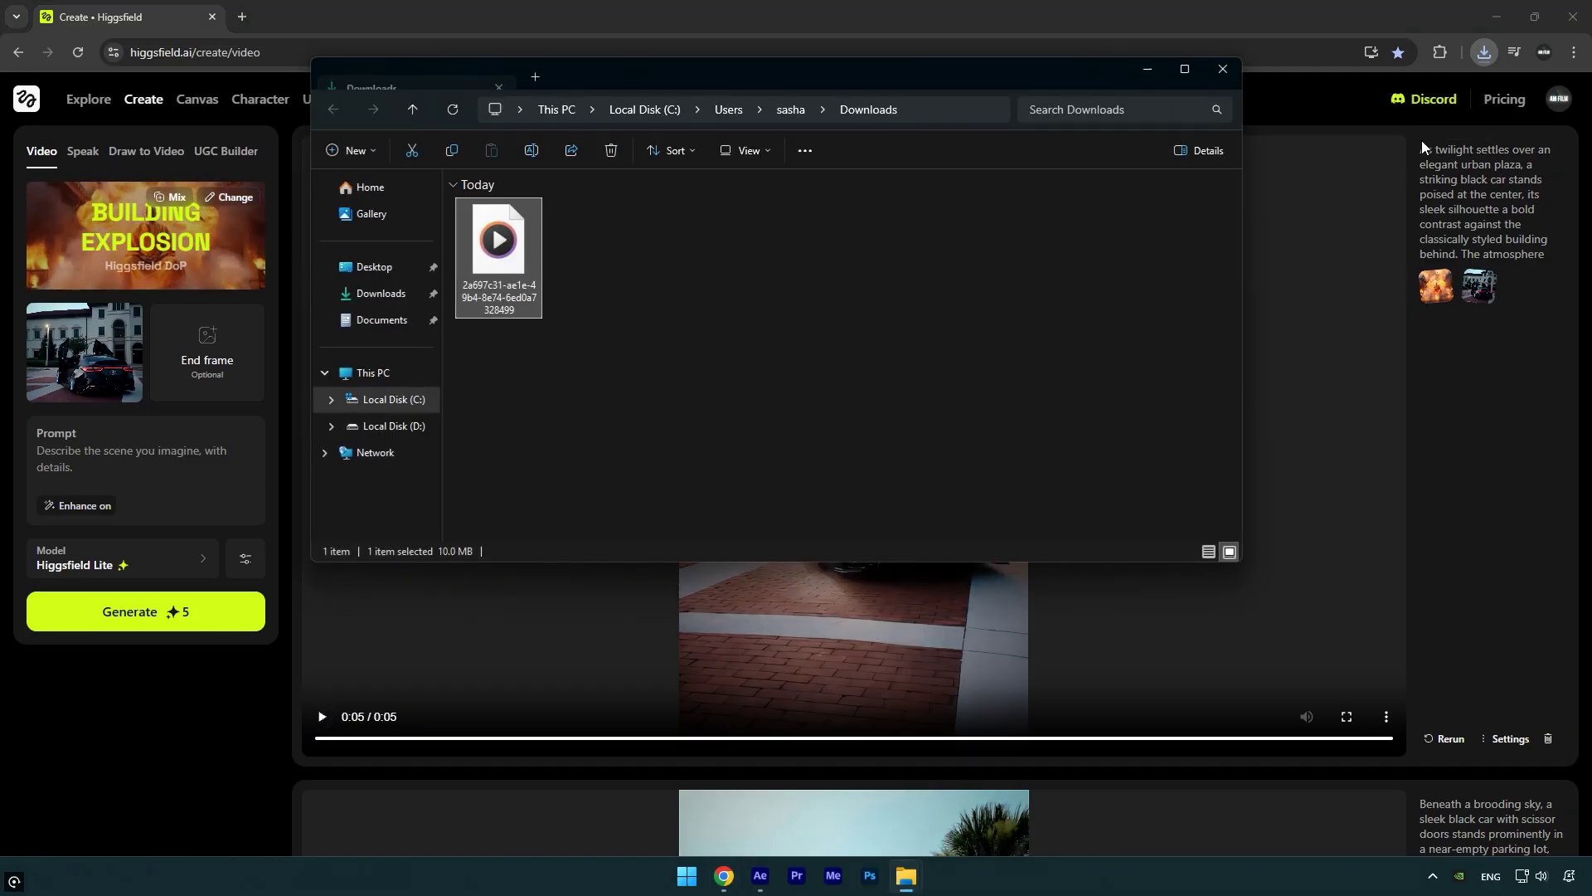
left_click_drag(498, 245, 796, 766)
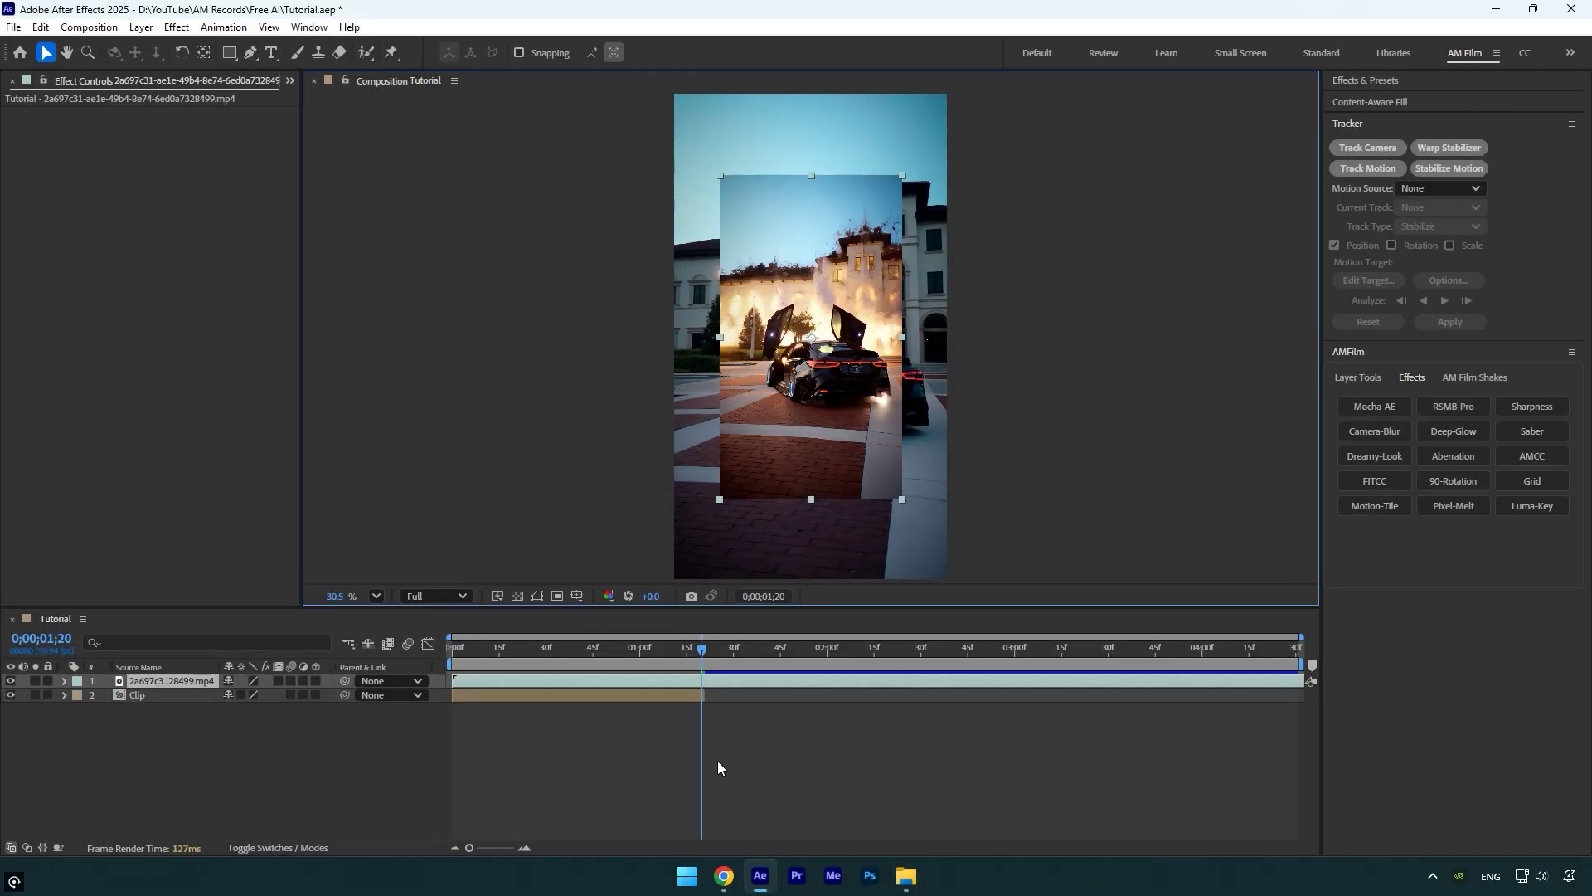
- Start the explosion layer at 0;00;01;20, scale it to 150%, and preview the cut from 0;51
key("bracketleft")
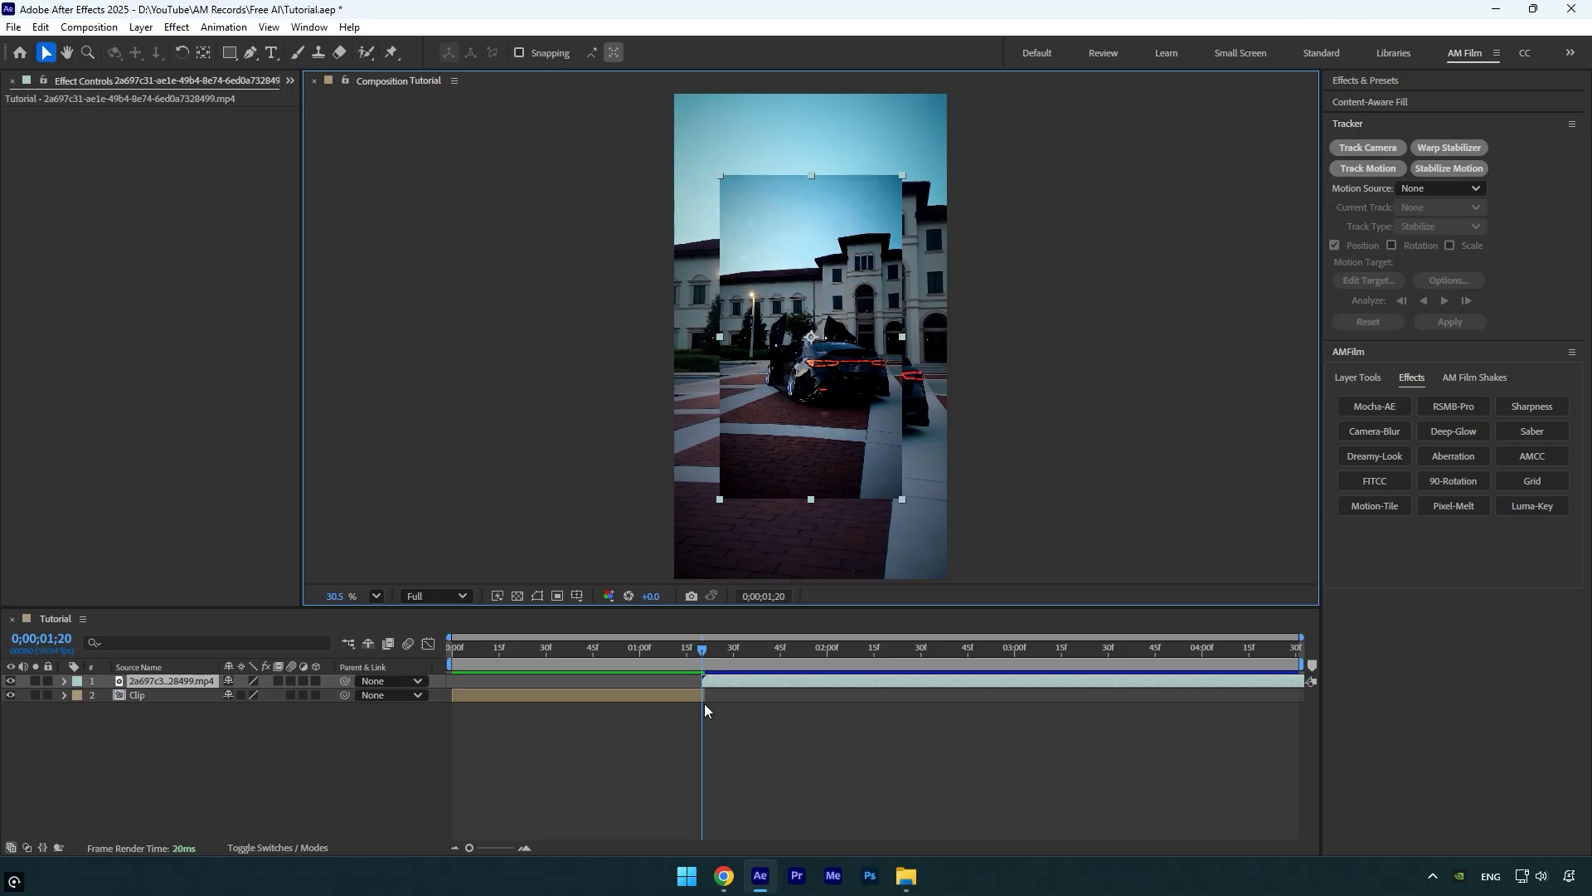
key("s")
left_click_drag(249, 695, 292, 695)
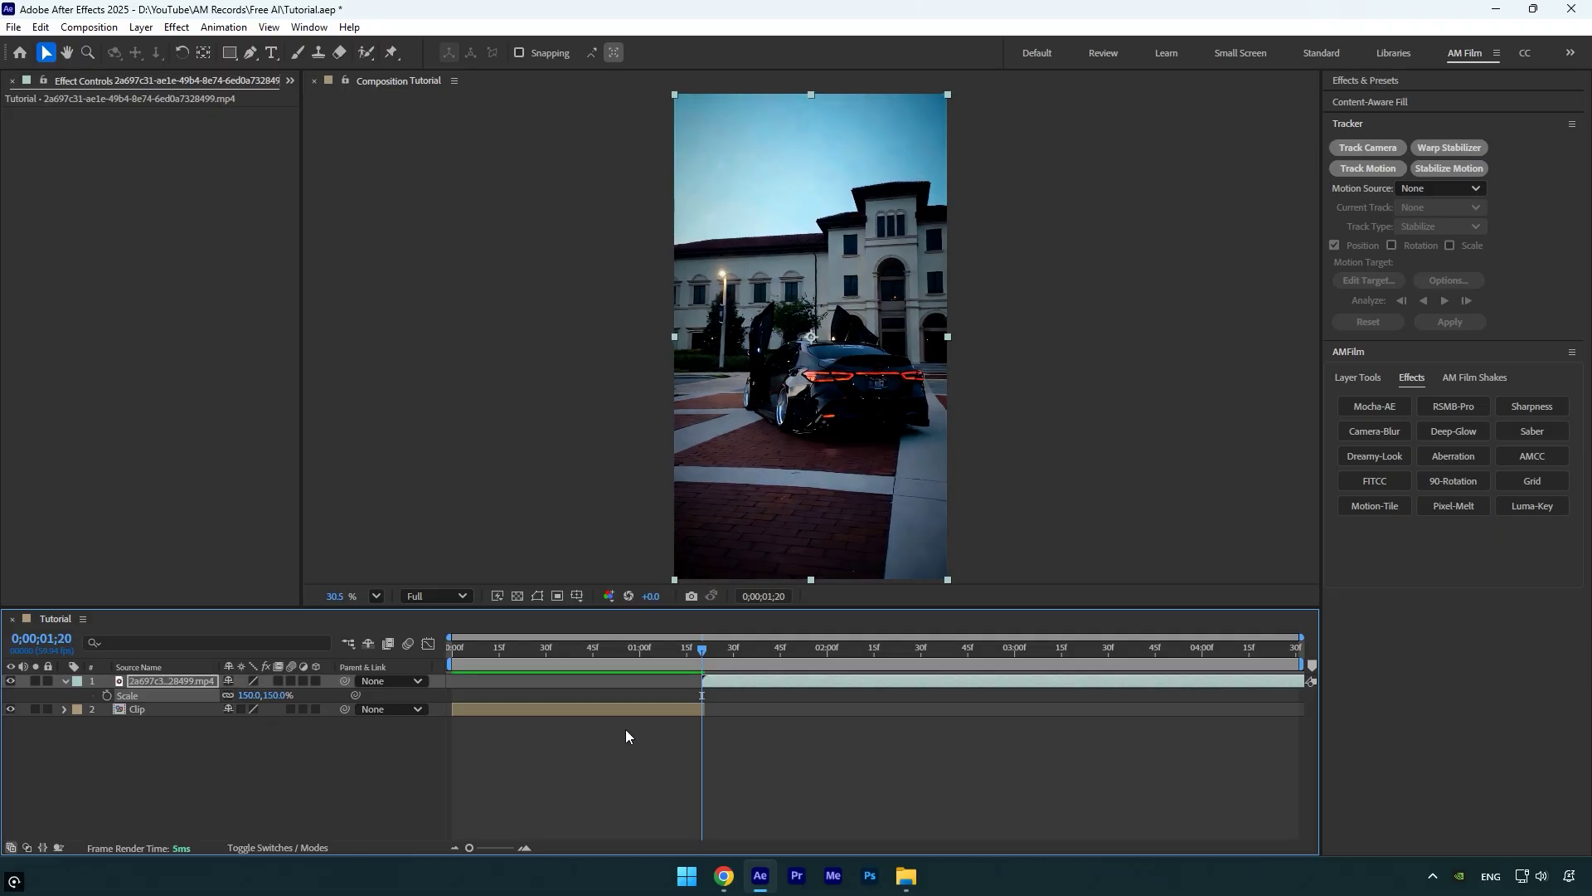
left_click_drag(626, 647, 605, 645)
key("space")
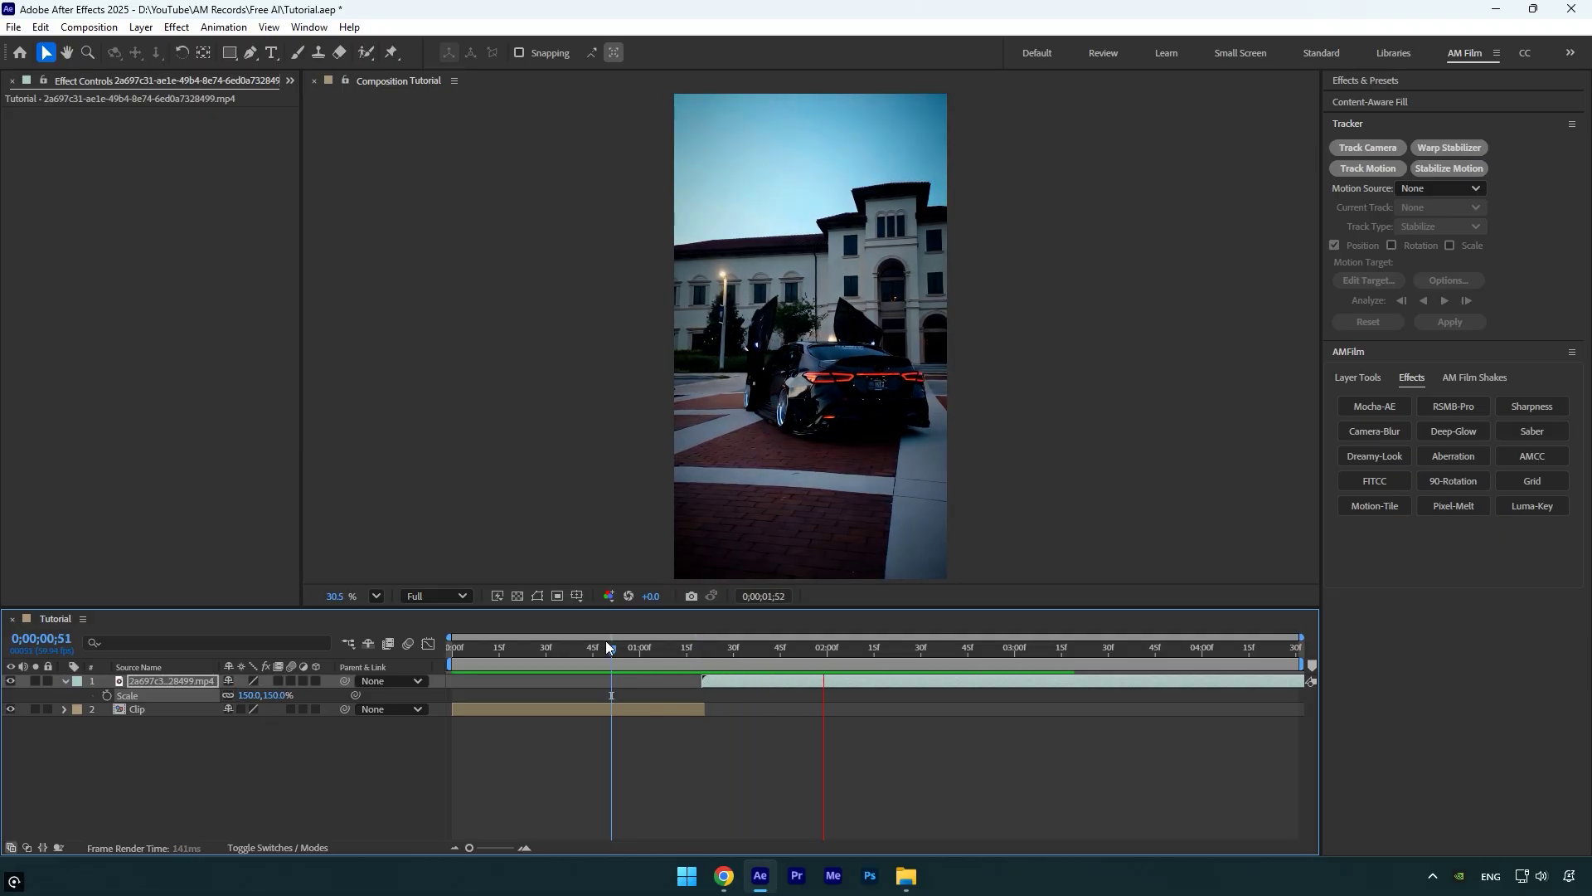
- Enable time remapping on the explosion layer via Time > Enable Time Remapping
left_click_drag(616, 650, 703, 653)
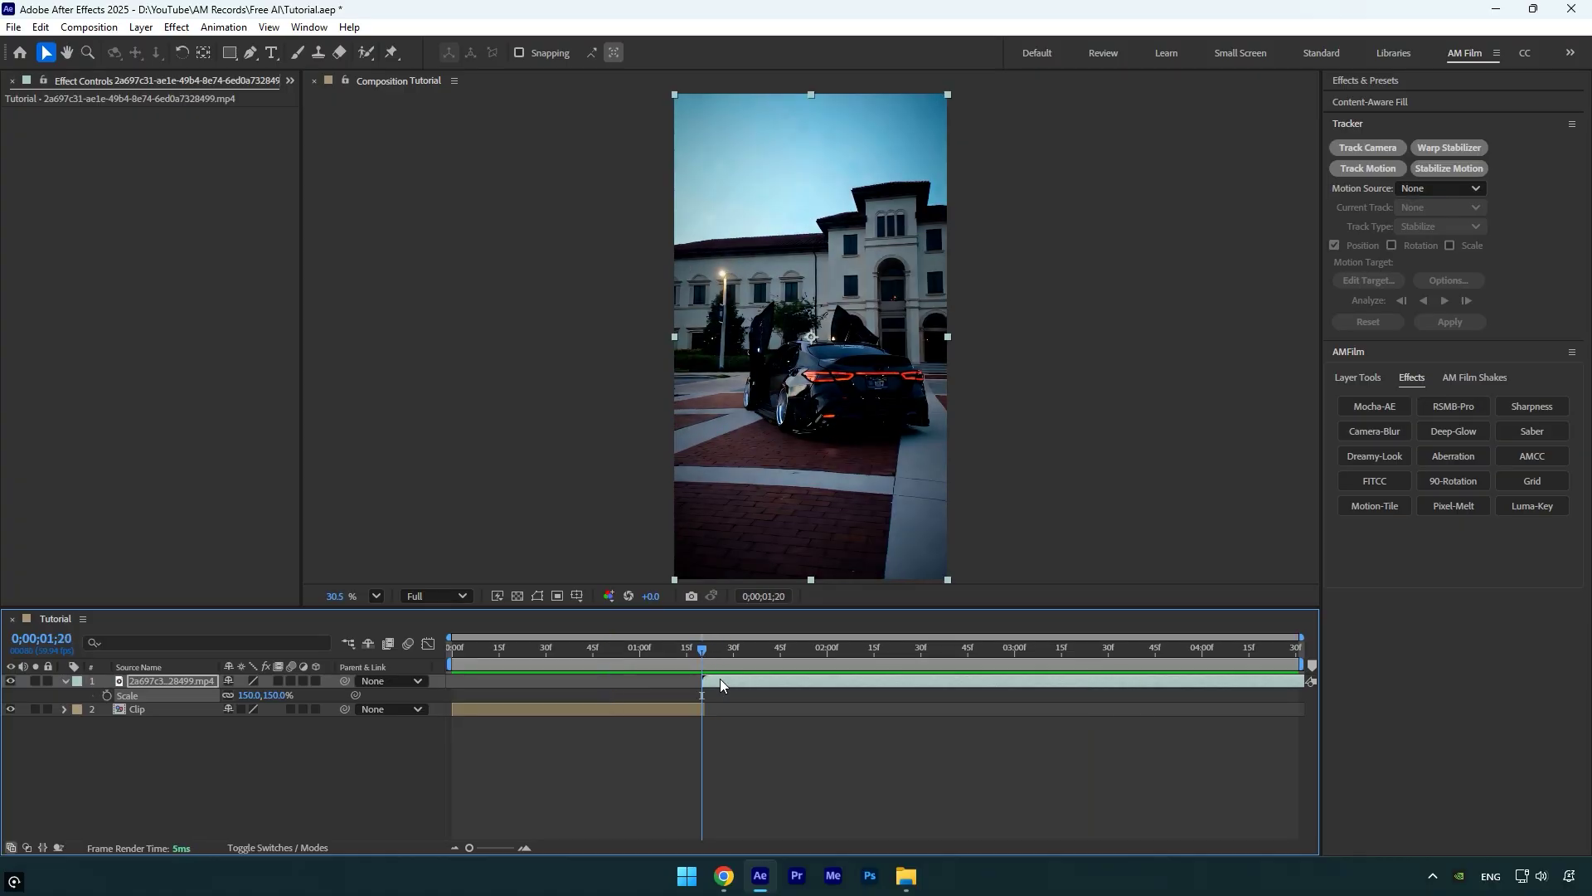
right_click(720, 682)
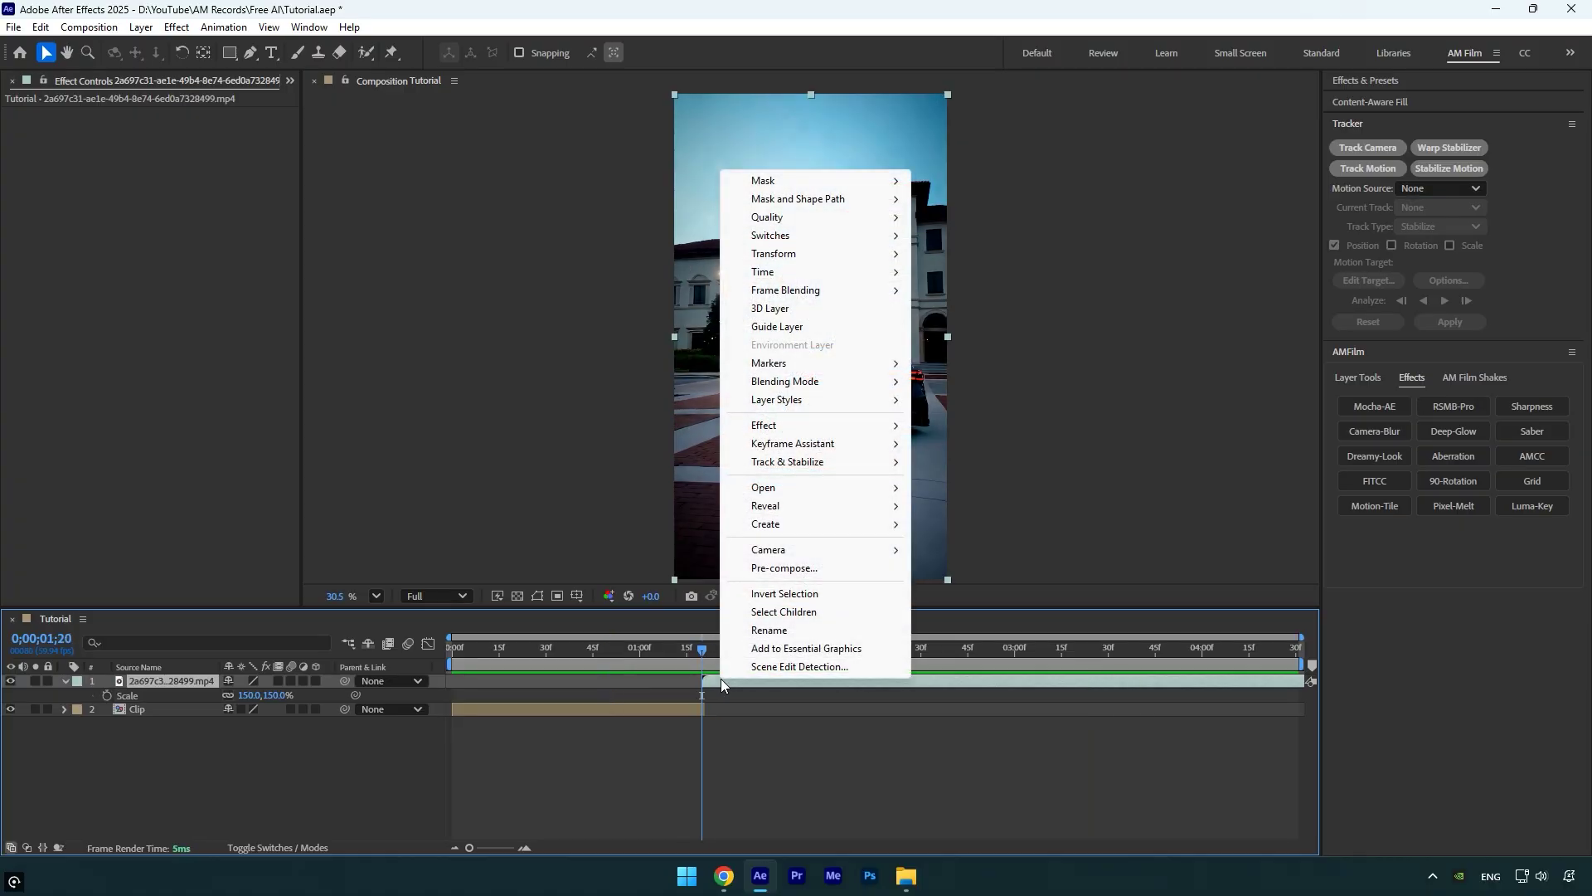
mouse_move(771, 274)
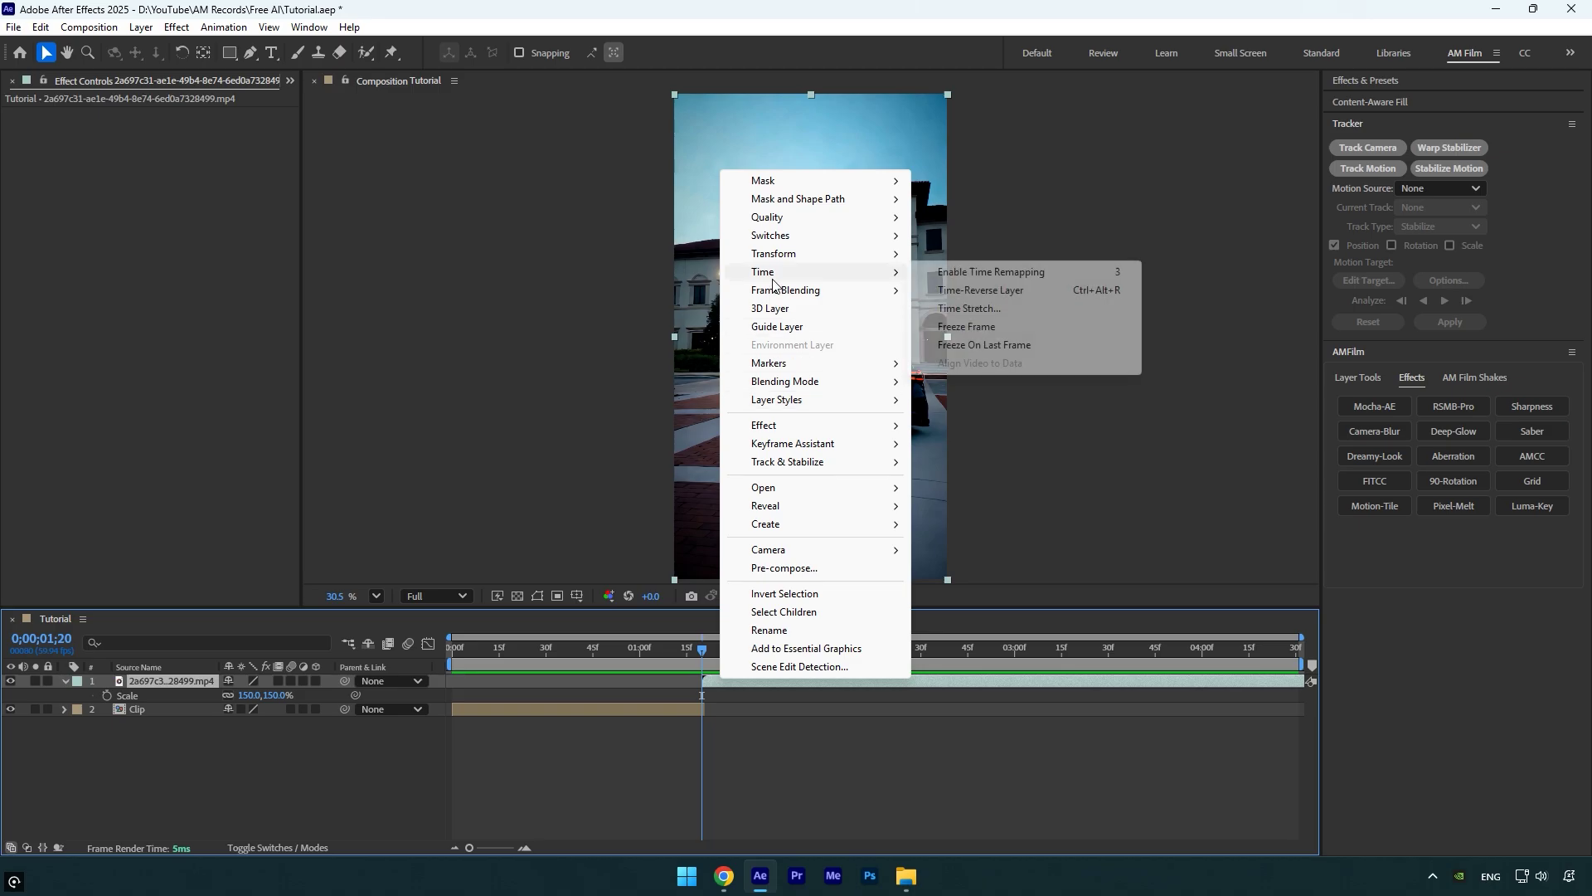
left_click(927, 271)
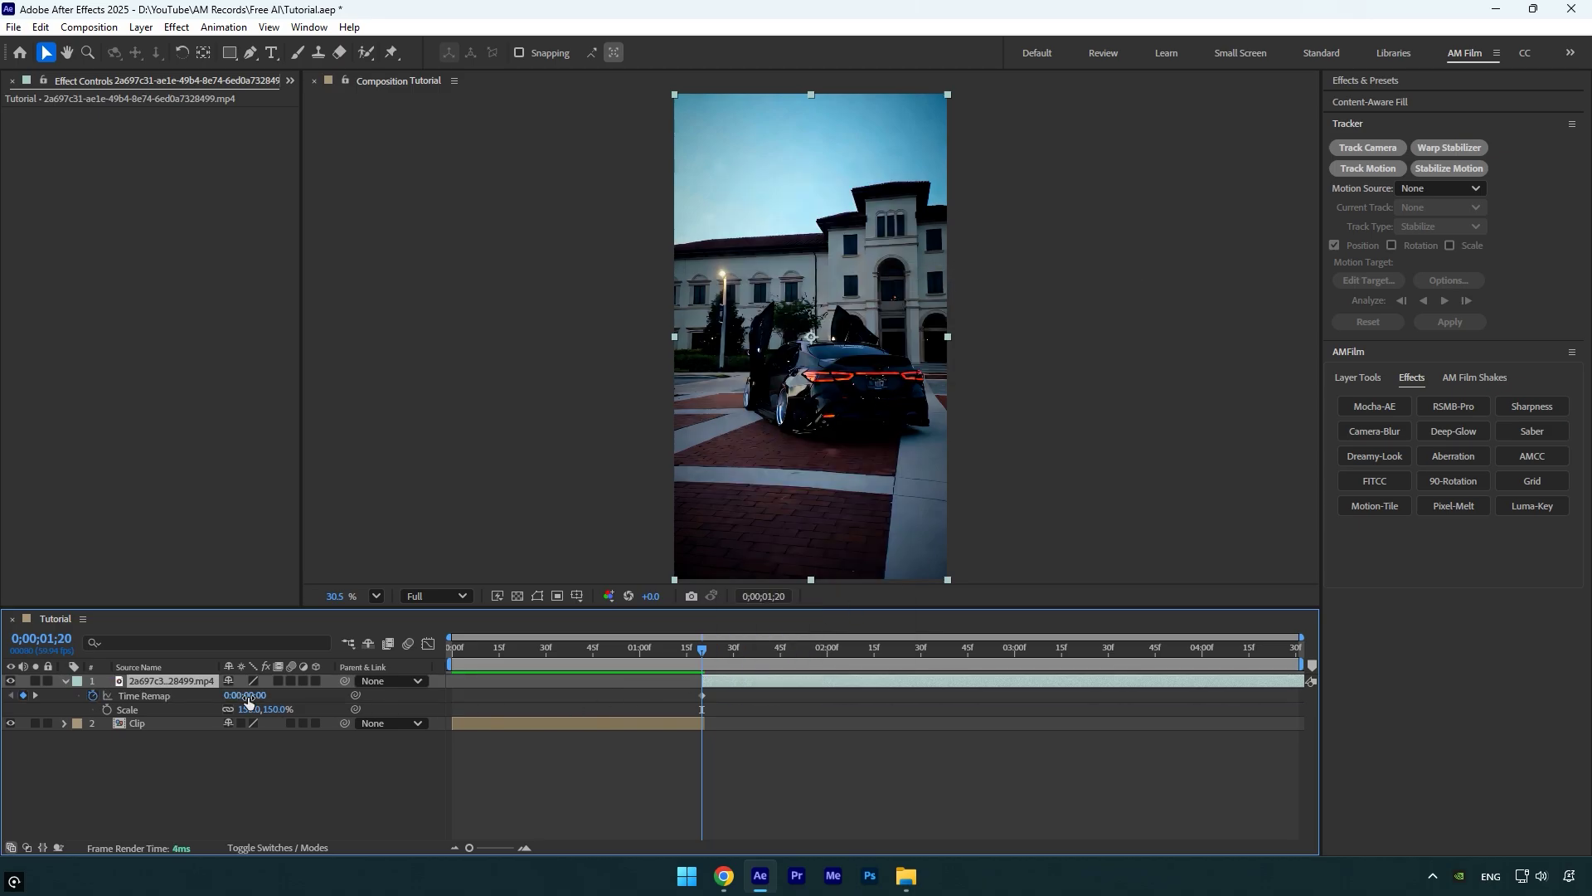
- Add a Time Remap keyframe at 0;00;02;13 with source time 0:00:03:25
left_click_drag(247, 701, 246, 695)
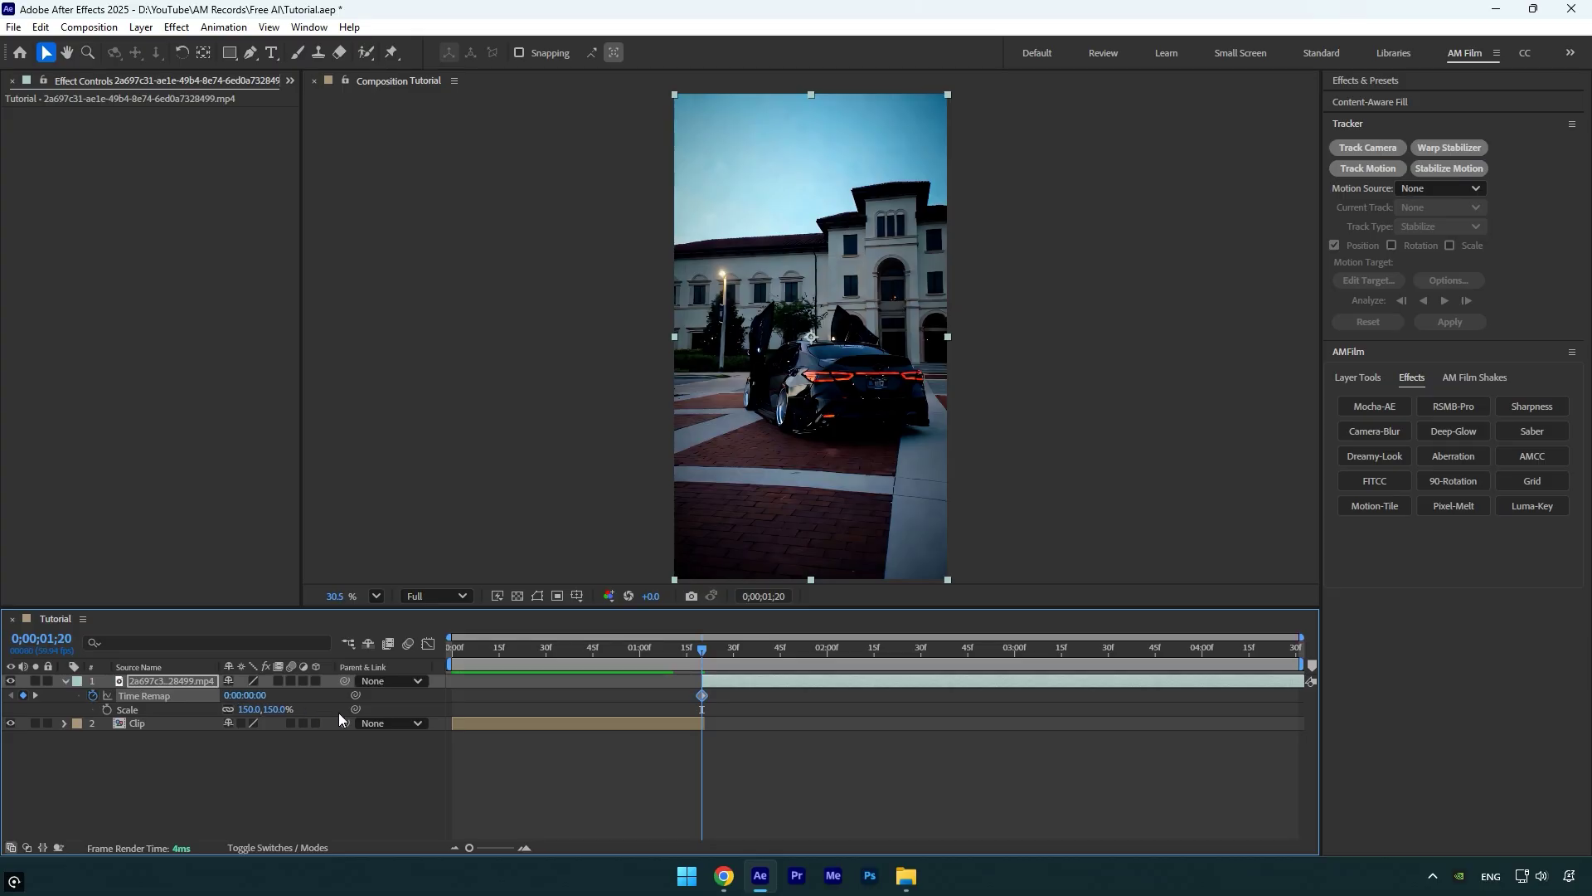
left_click_drag(713, 649, 868, 650)
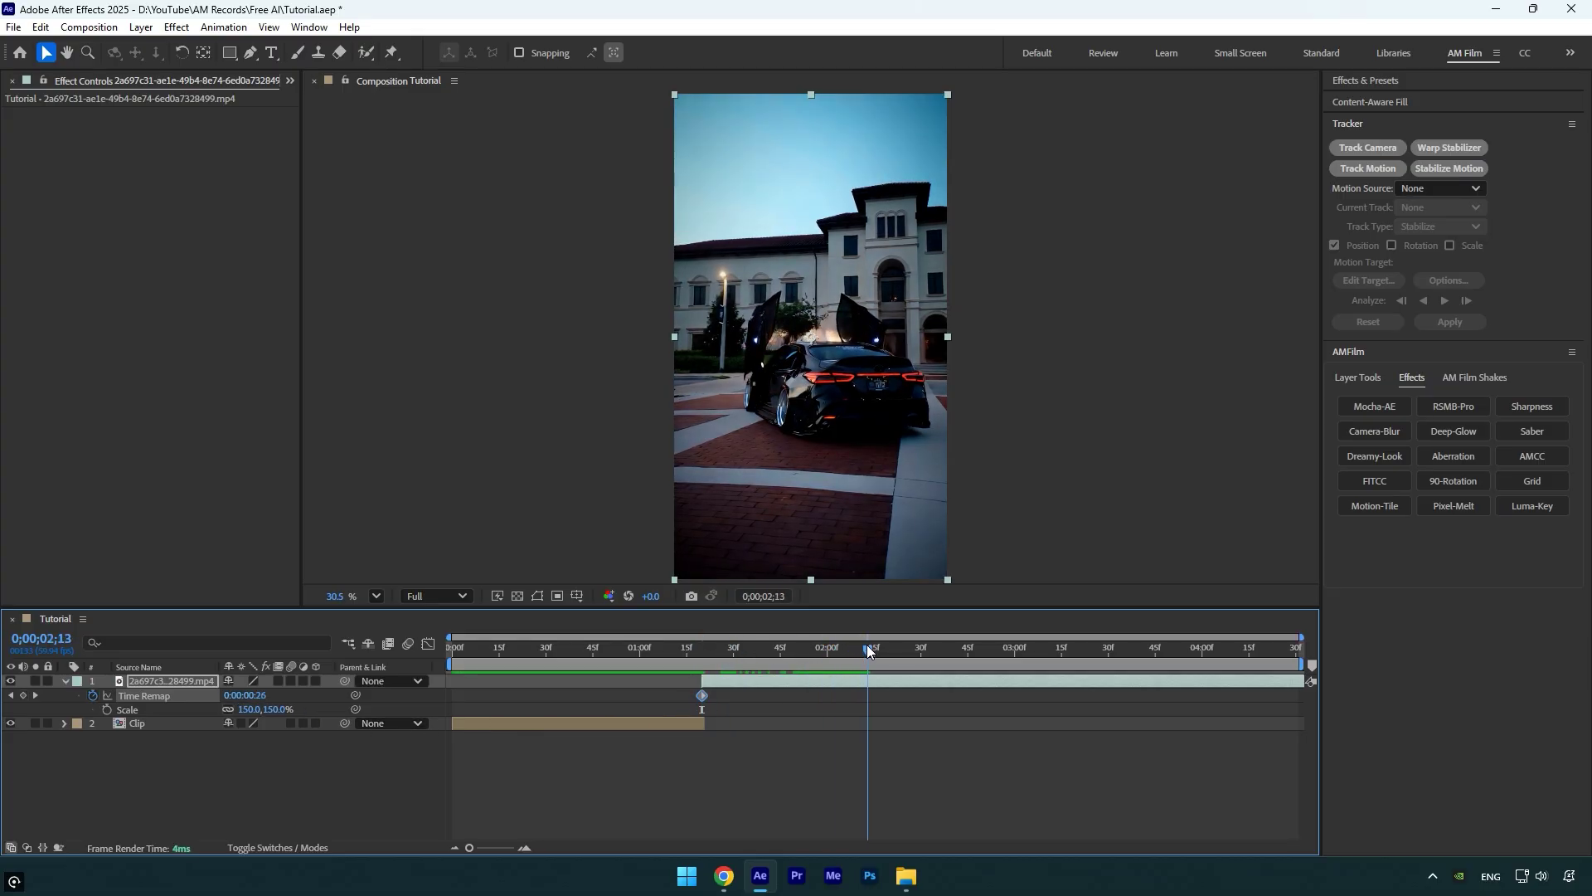
left_click_drag(238, 695, 362, 695)
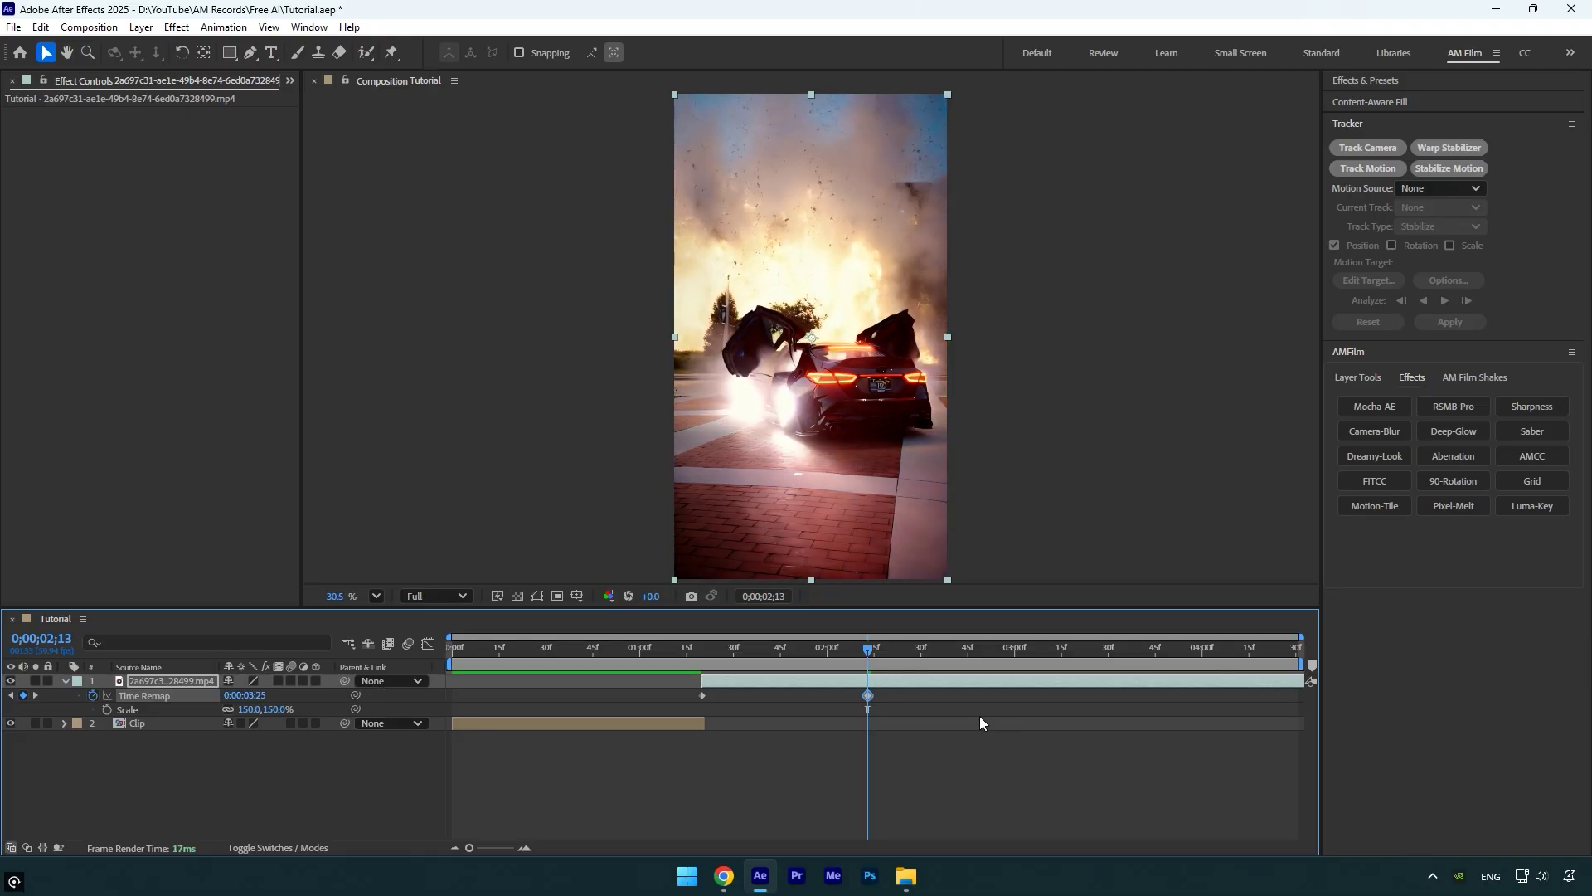
- Split the explosion layer at 2;13, delete the later piece, and Easy Ease both keyframes with F9
key("ctrl+shift+d")
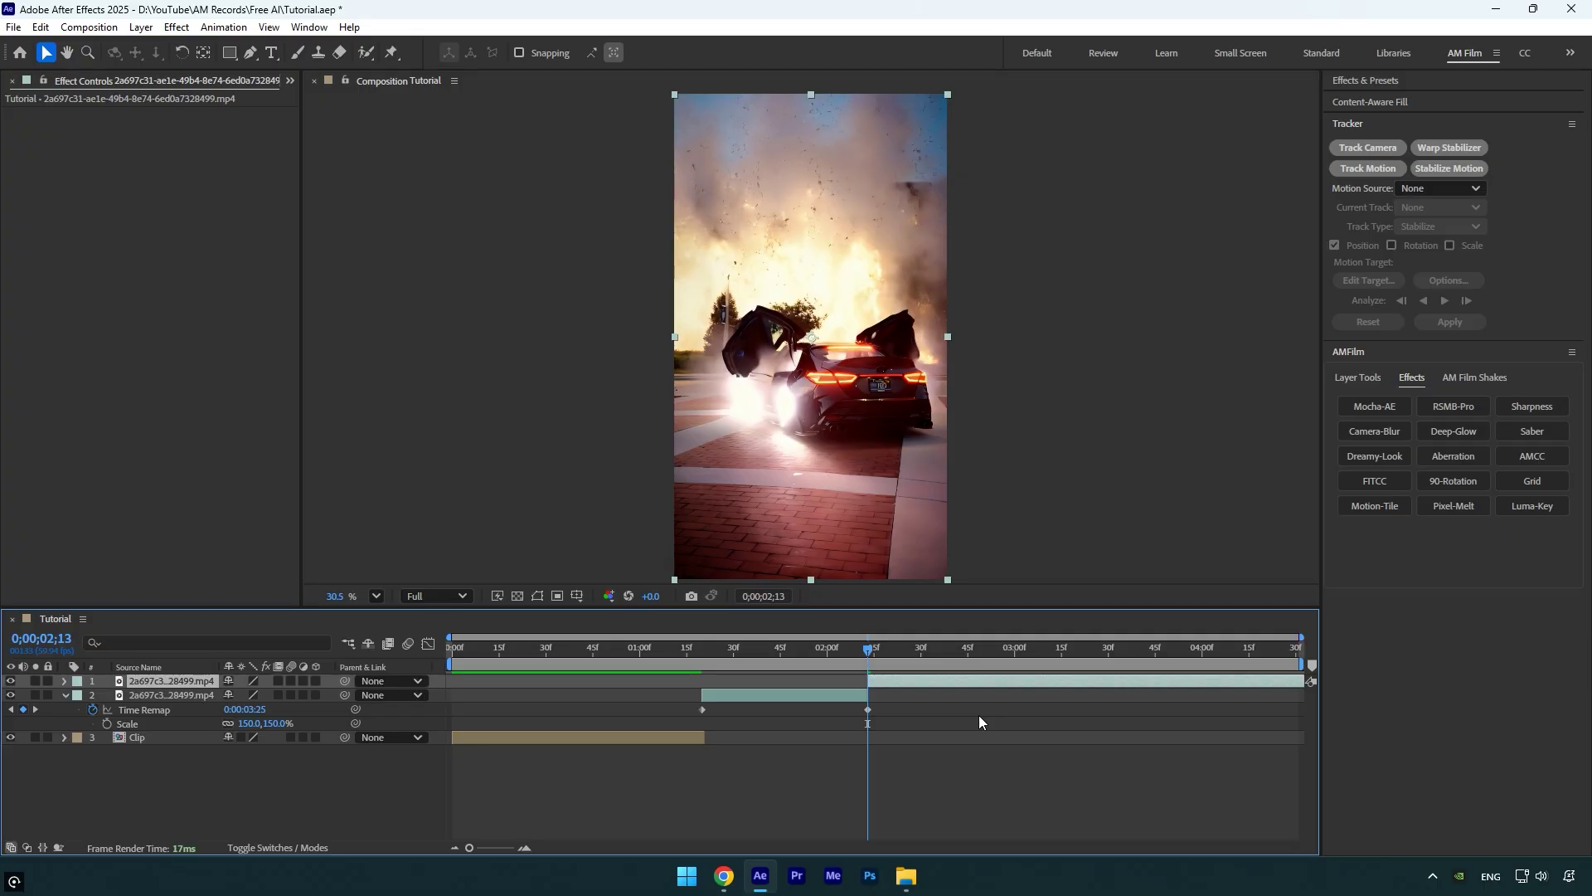
key("Delete")
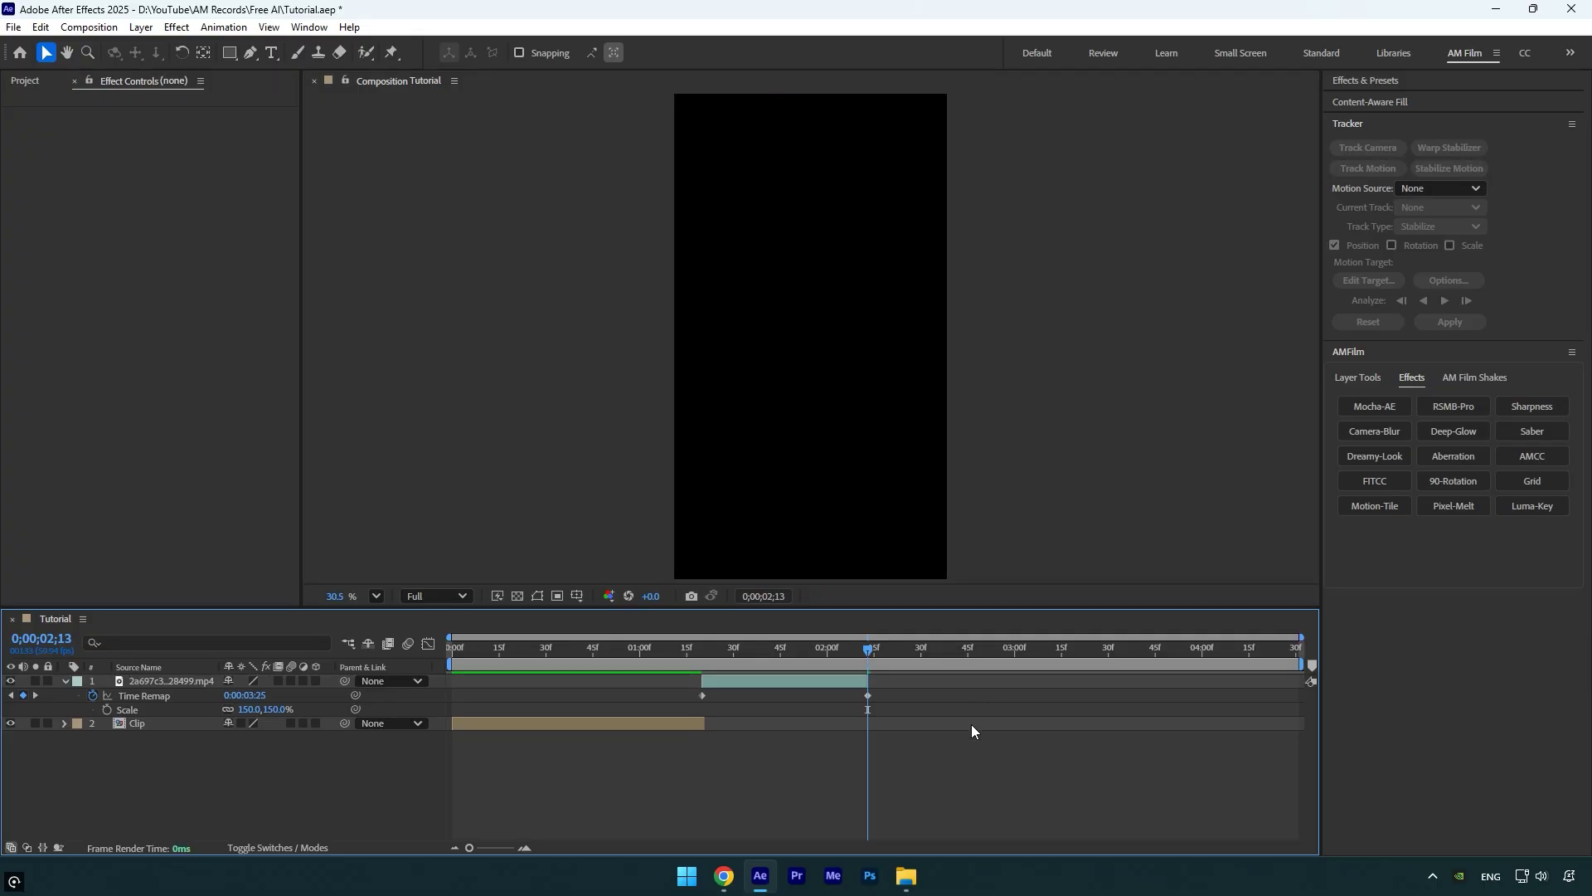
left_click_drag(933, 746, 689, 685)
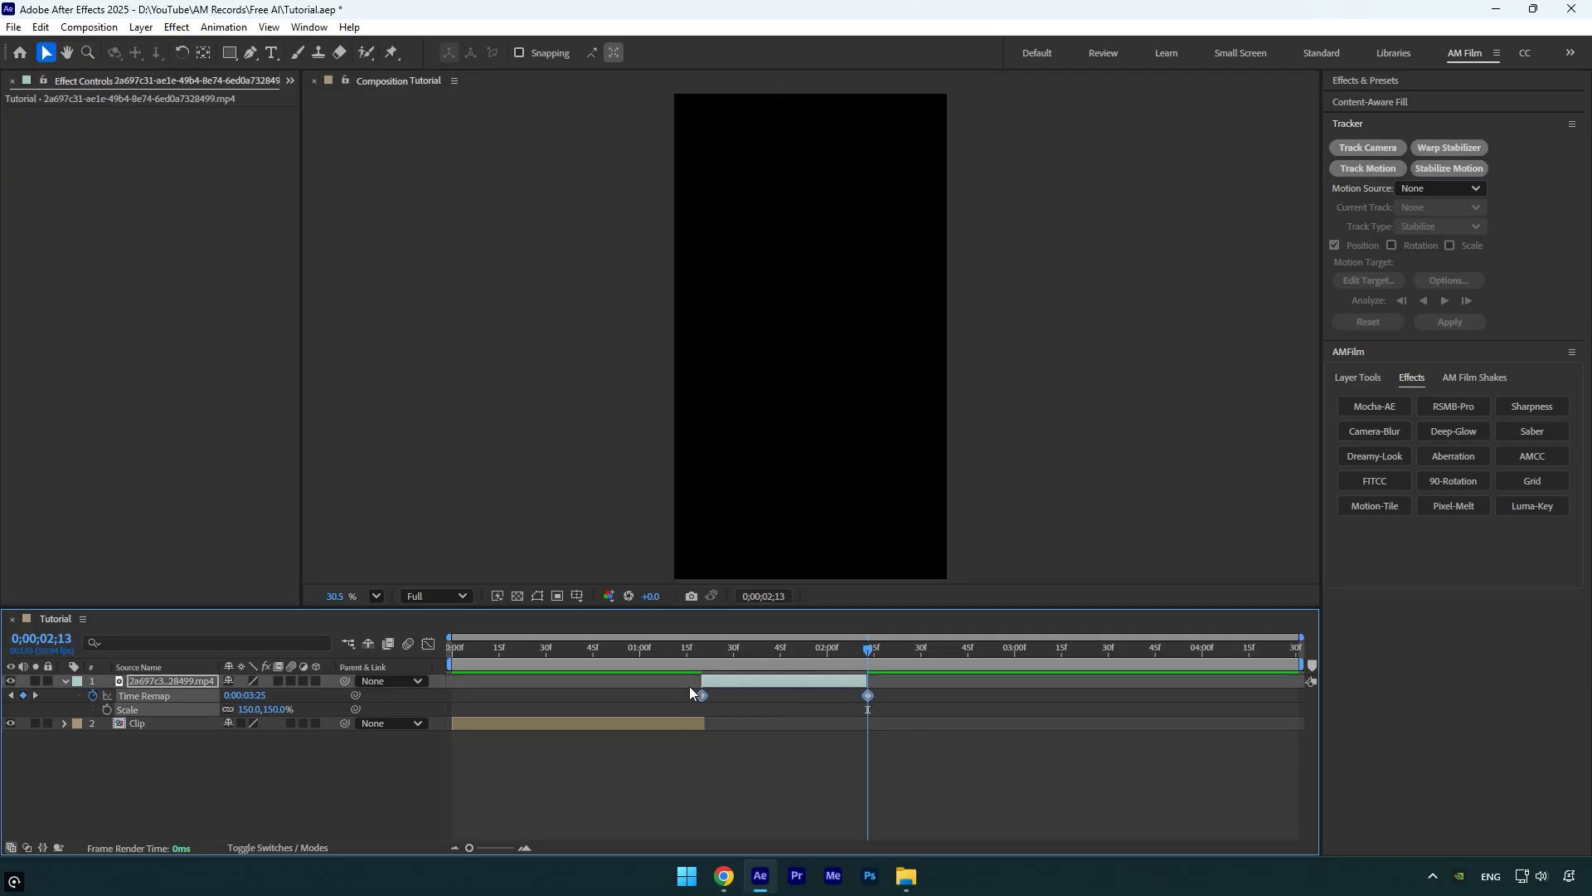
key("F9")
- Show the Graph Editor's value graph with only the Time Remap curve visible
left_click(428, 644)
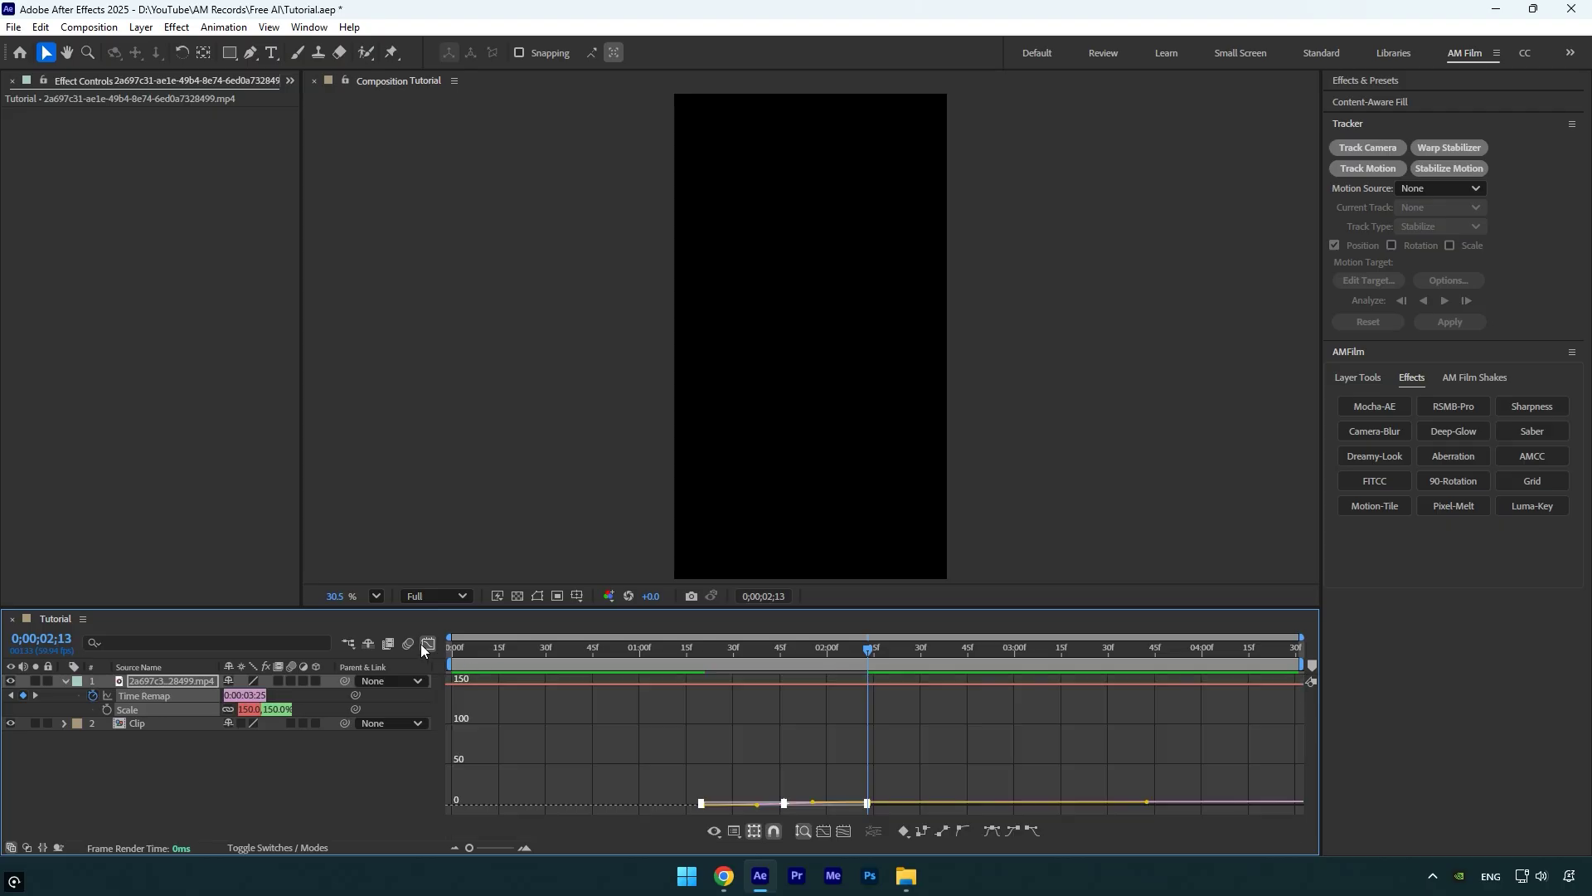
right_click(559, 738)
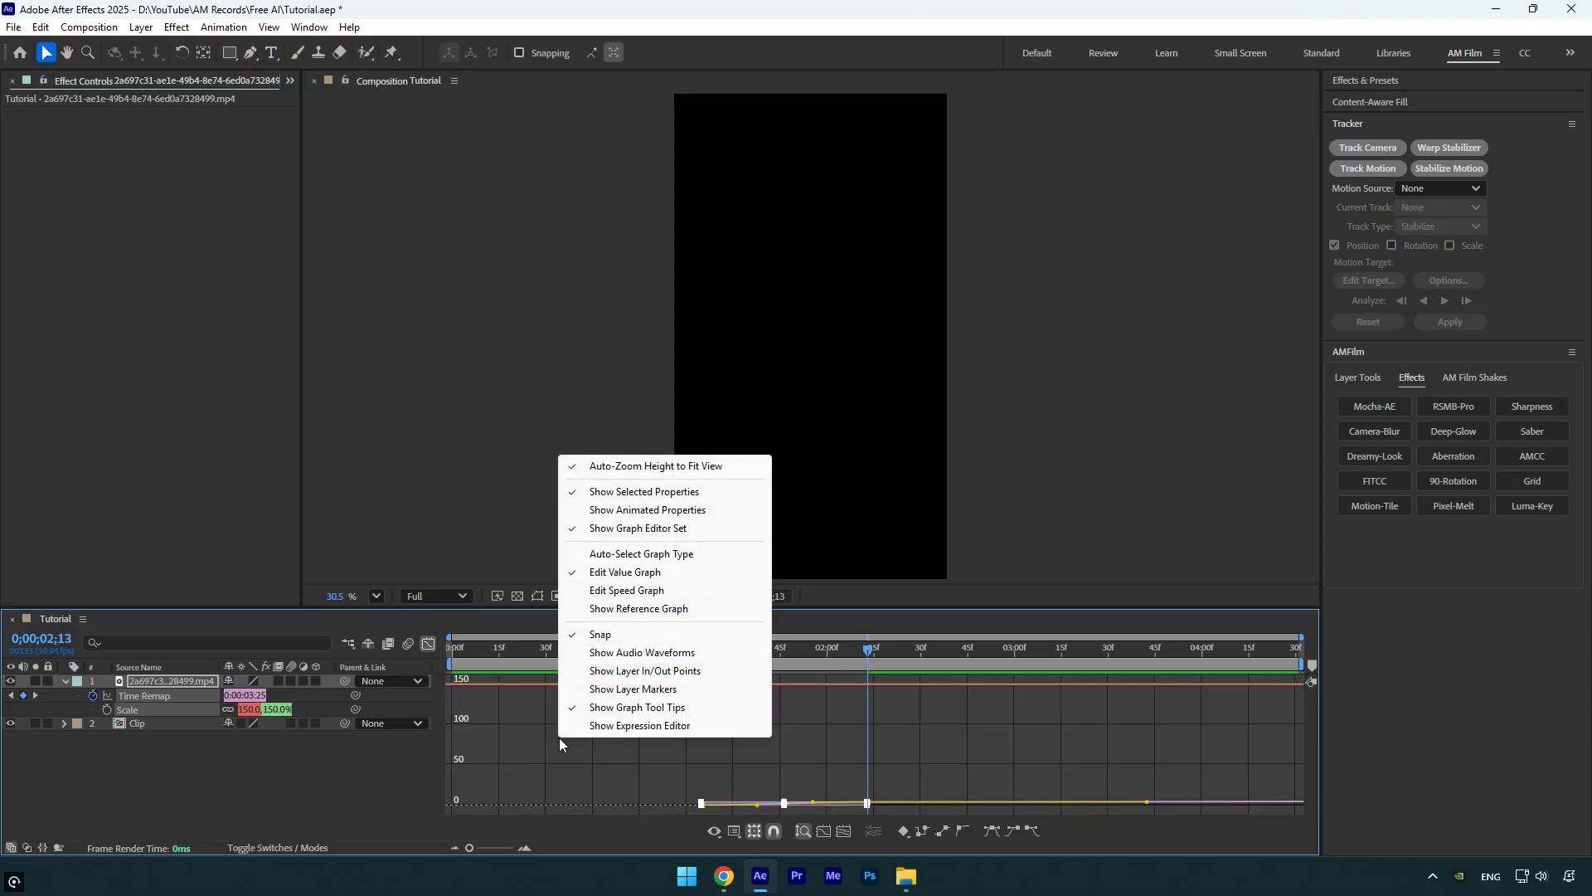
left_click(625, 573)
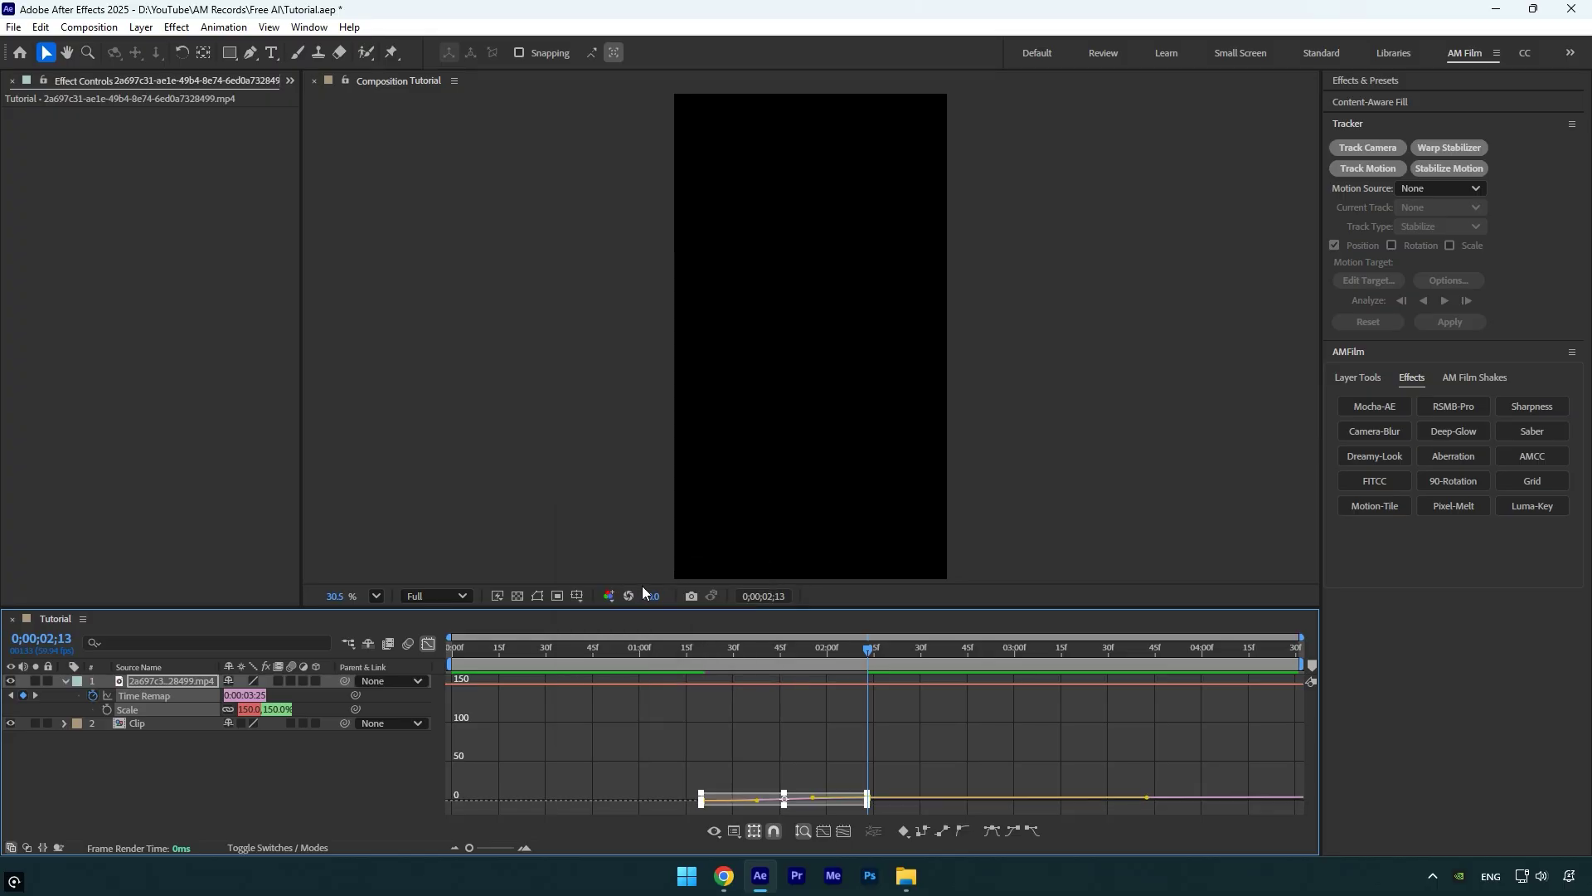
left_click(268, 792)
left_click(159, 698)
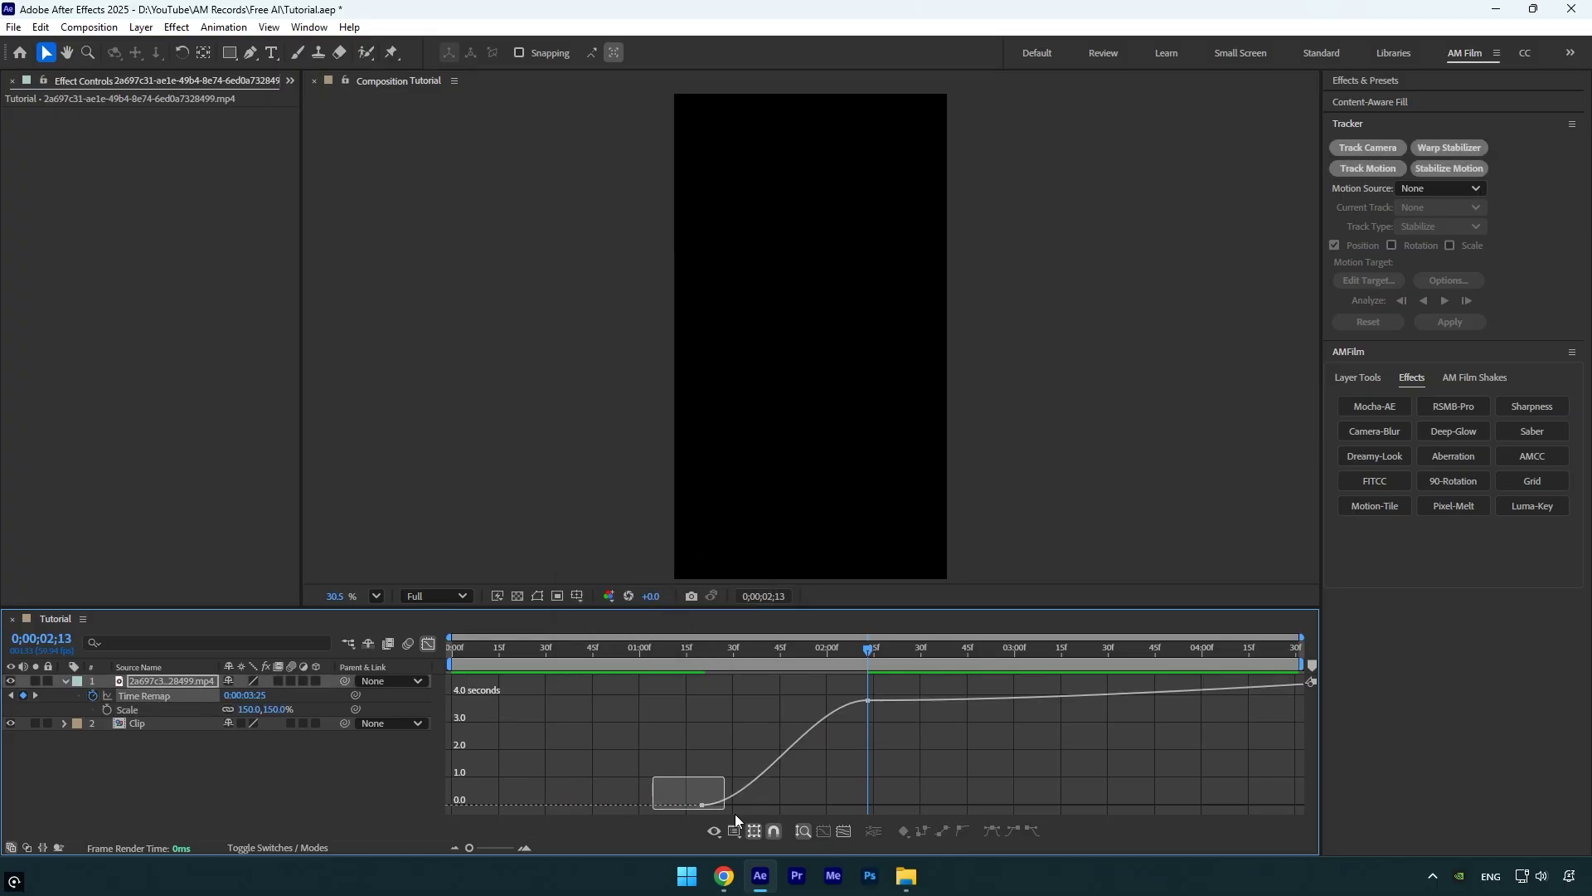
- Reshape both keyframes' Bezier handles into a speed ramp leading into 0;00;02;13
left_click_drag(735, 813, 724, 809)
left_click_drag(750, 804, 629, 760)
left_click_drag(813, 700, 954, 796)
- Preview the speed ramp from near the start, then return to the layer bars
left_click_drag(898, 653, 573, 635)
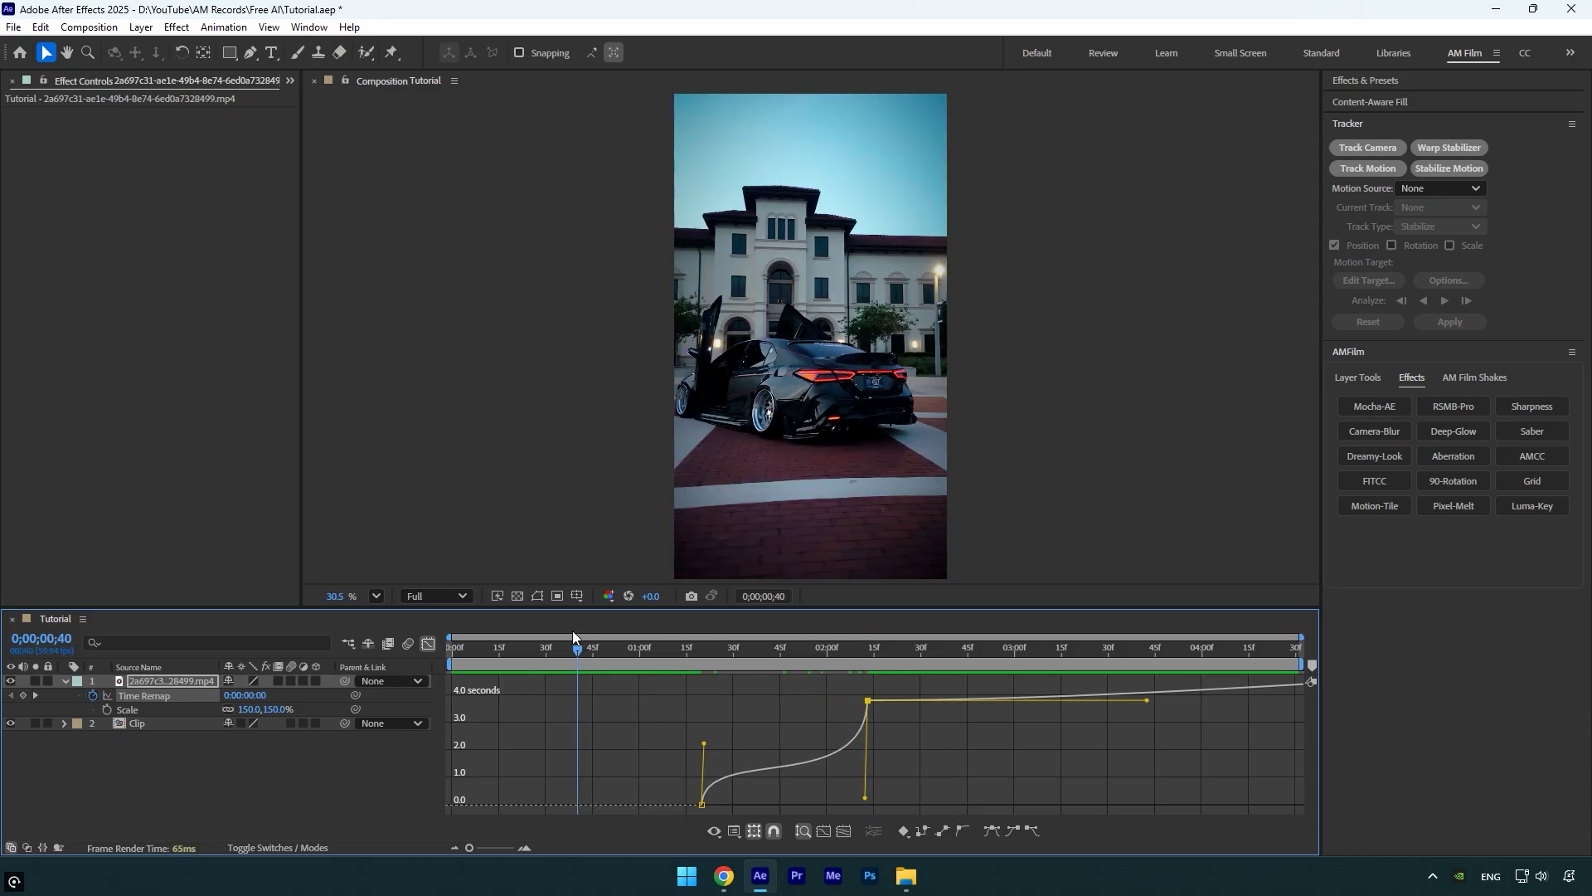
key("space")
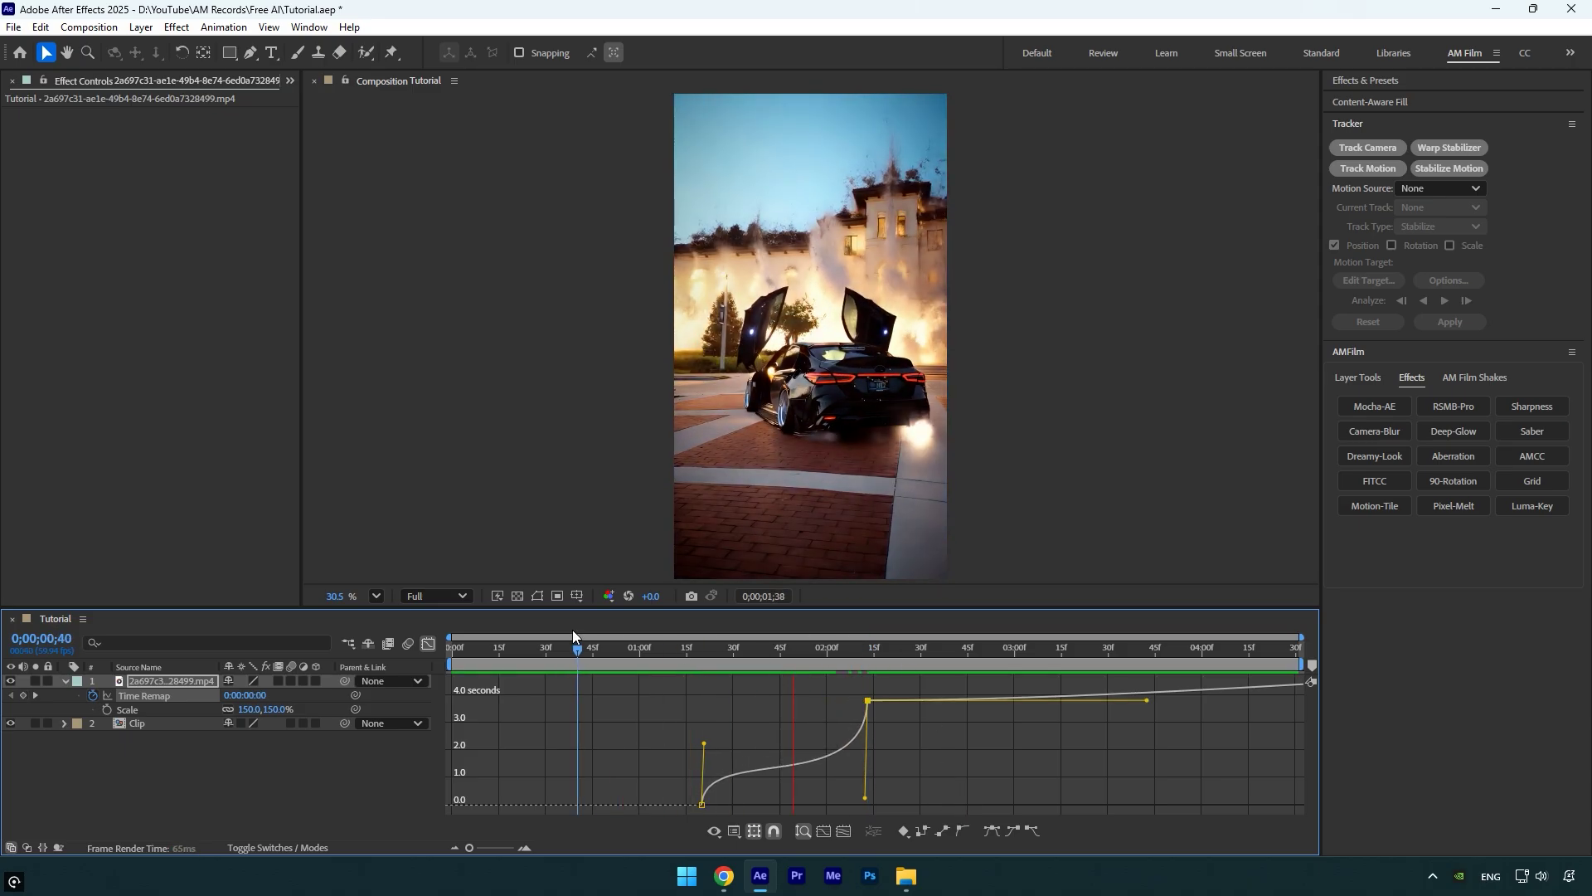
left_click(429, 643)
- End the work area at 2;11, preview it, then select the explosion layer at 1;20
left_click_drag(828, 652, 862, 650)
key("n")
key("space")
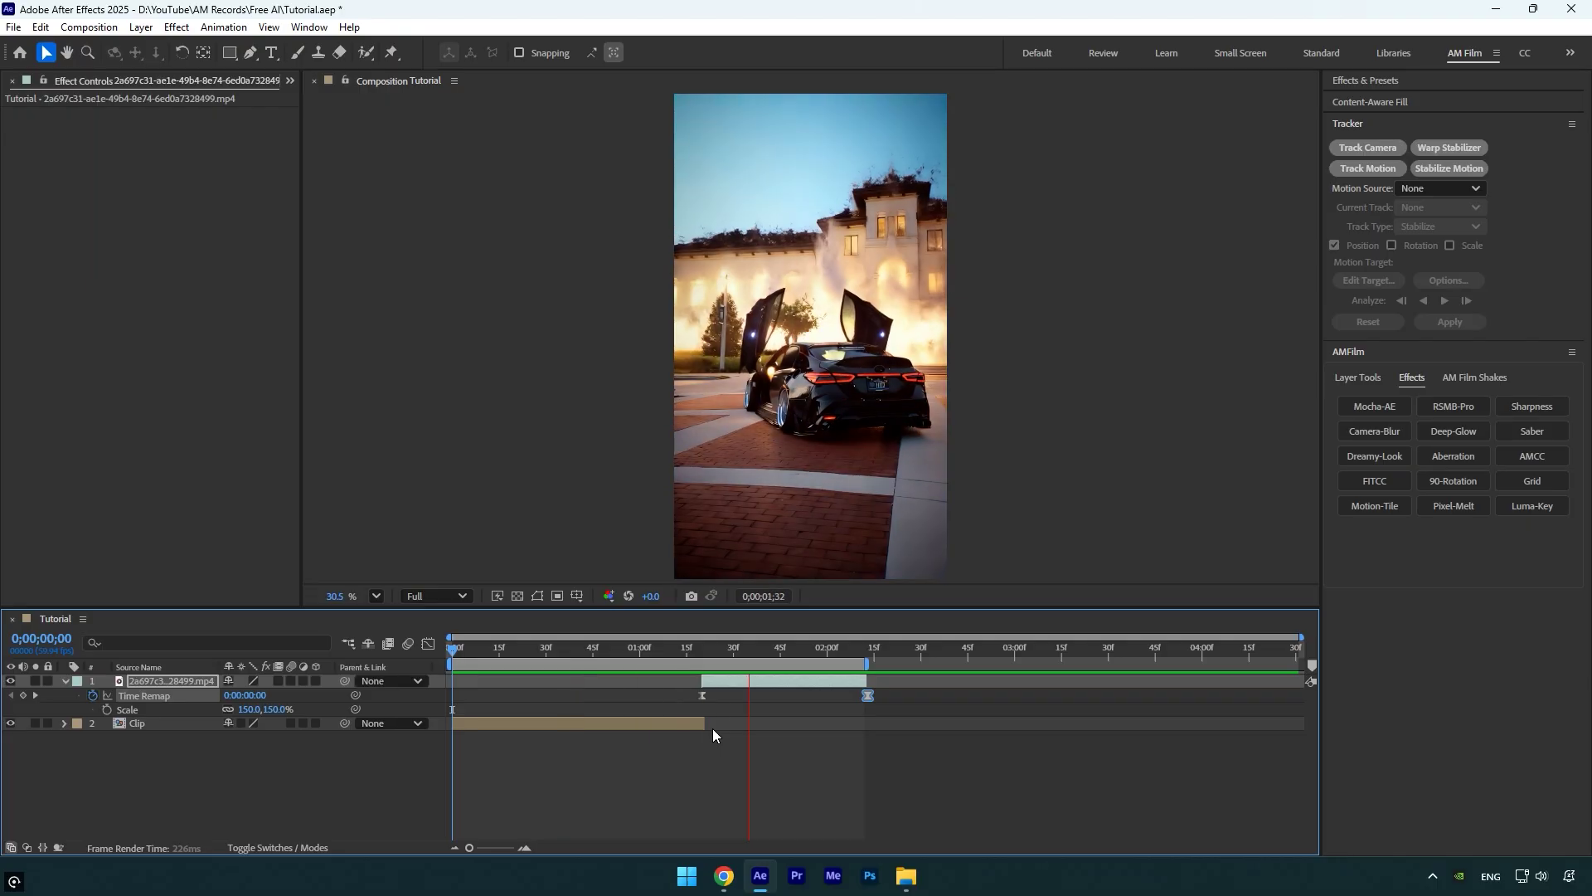
key("space")
left_click(702, 649)
left_click(715, 681)
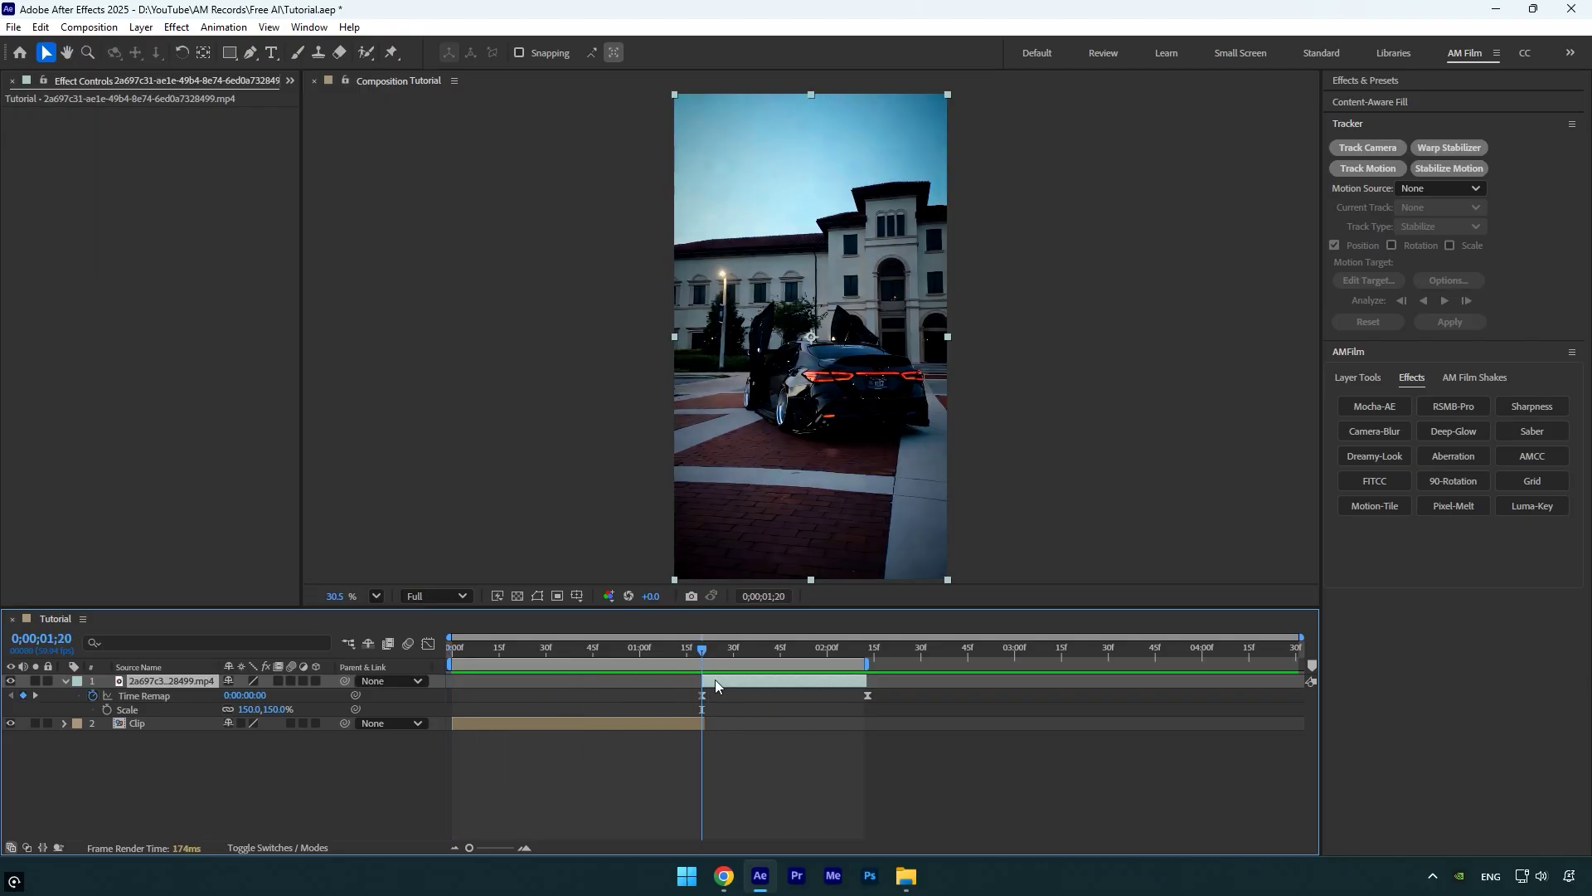
- Add an AM Film Shakes Smooth-Shake layer at 1;20, then return to 0;27 and deselect
left_click(1486, 377)
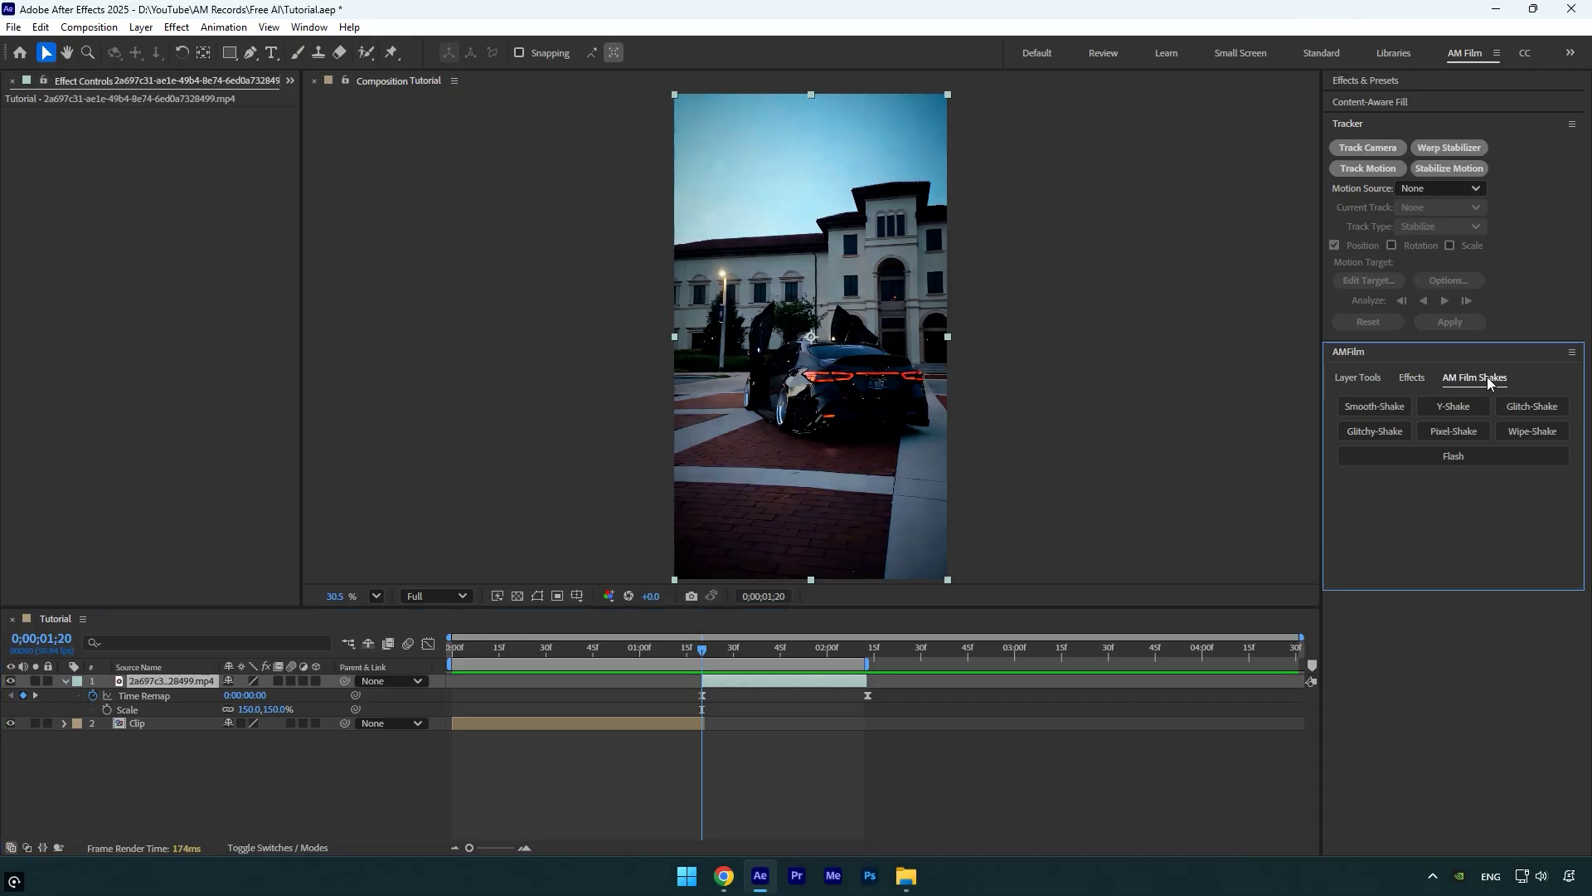
left_click(1363, 405)
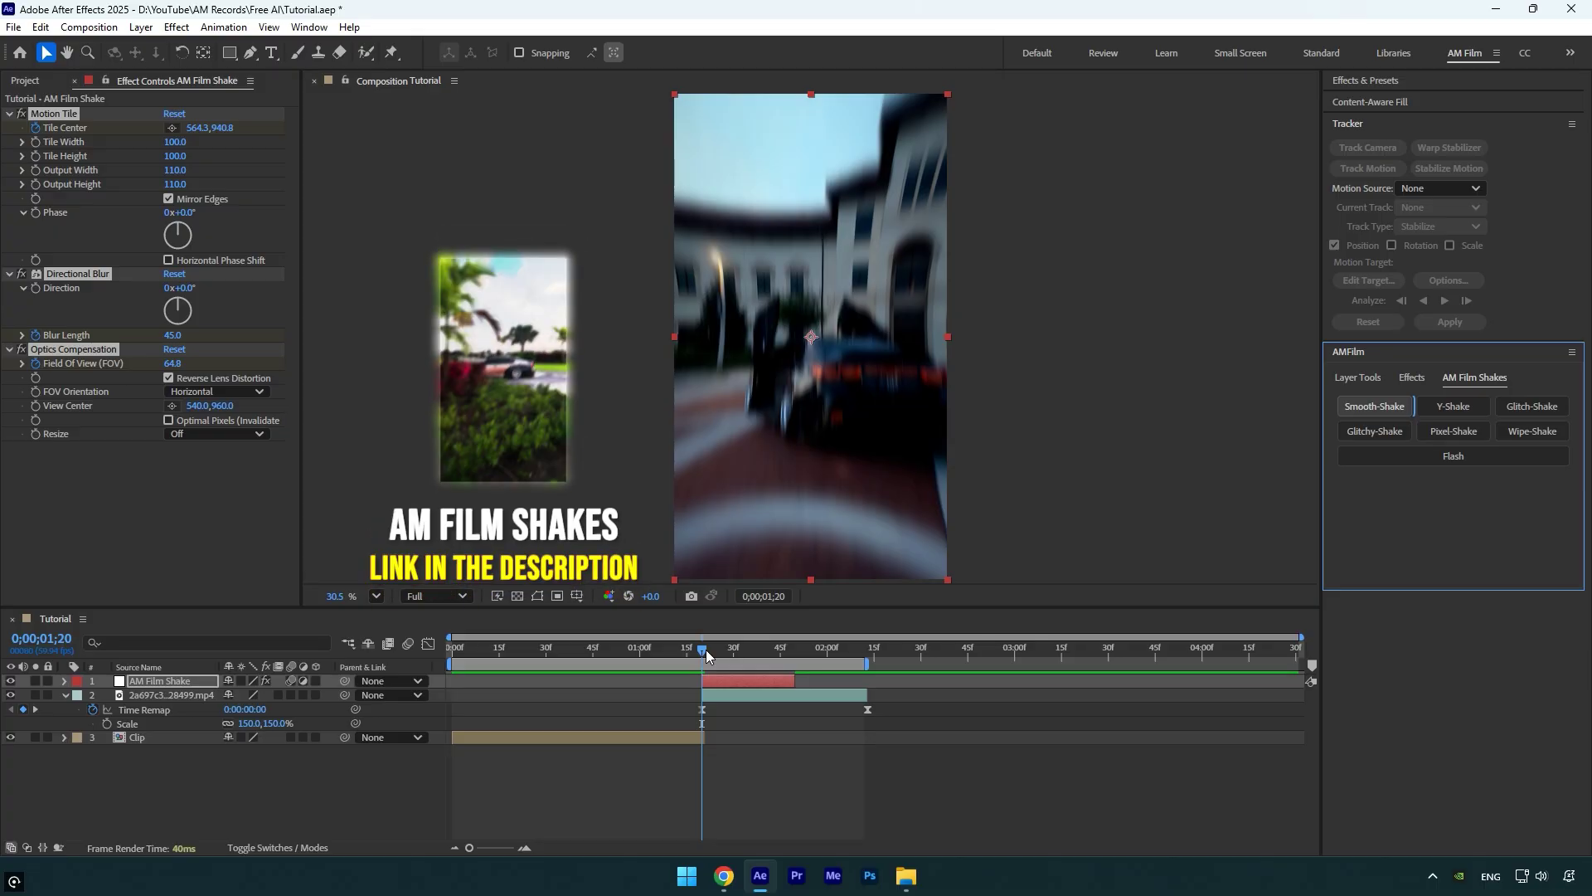
left_click_drag(702, 660, 537, 650)
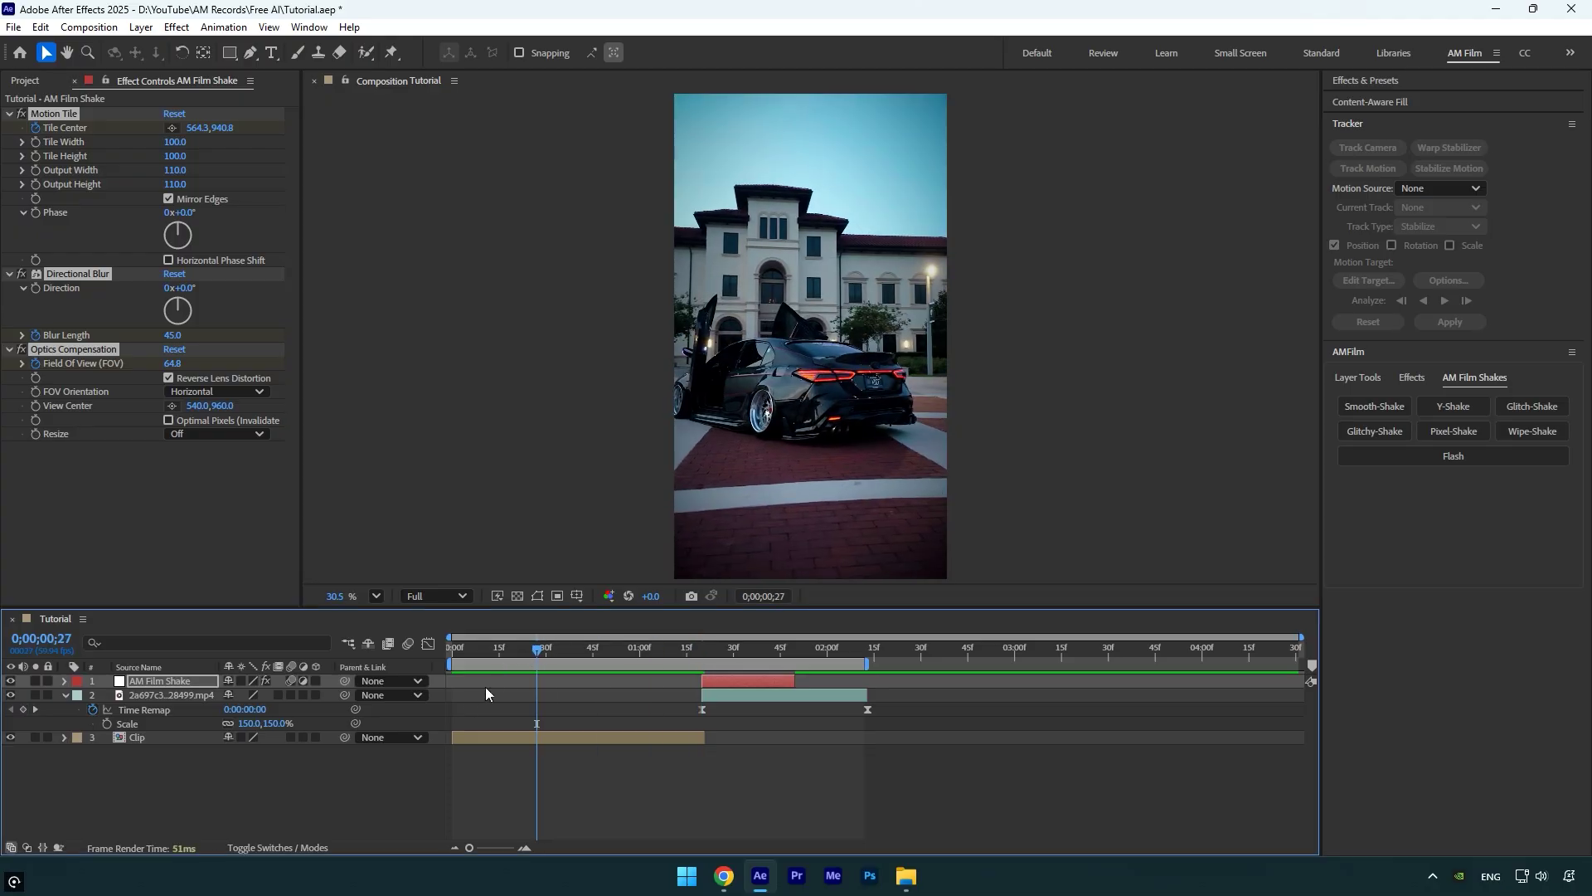
left_click(350, 777)
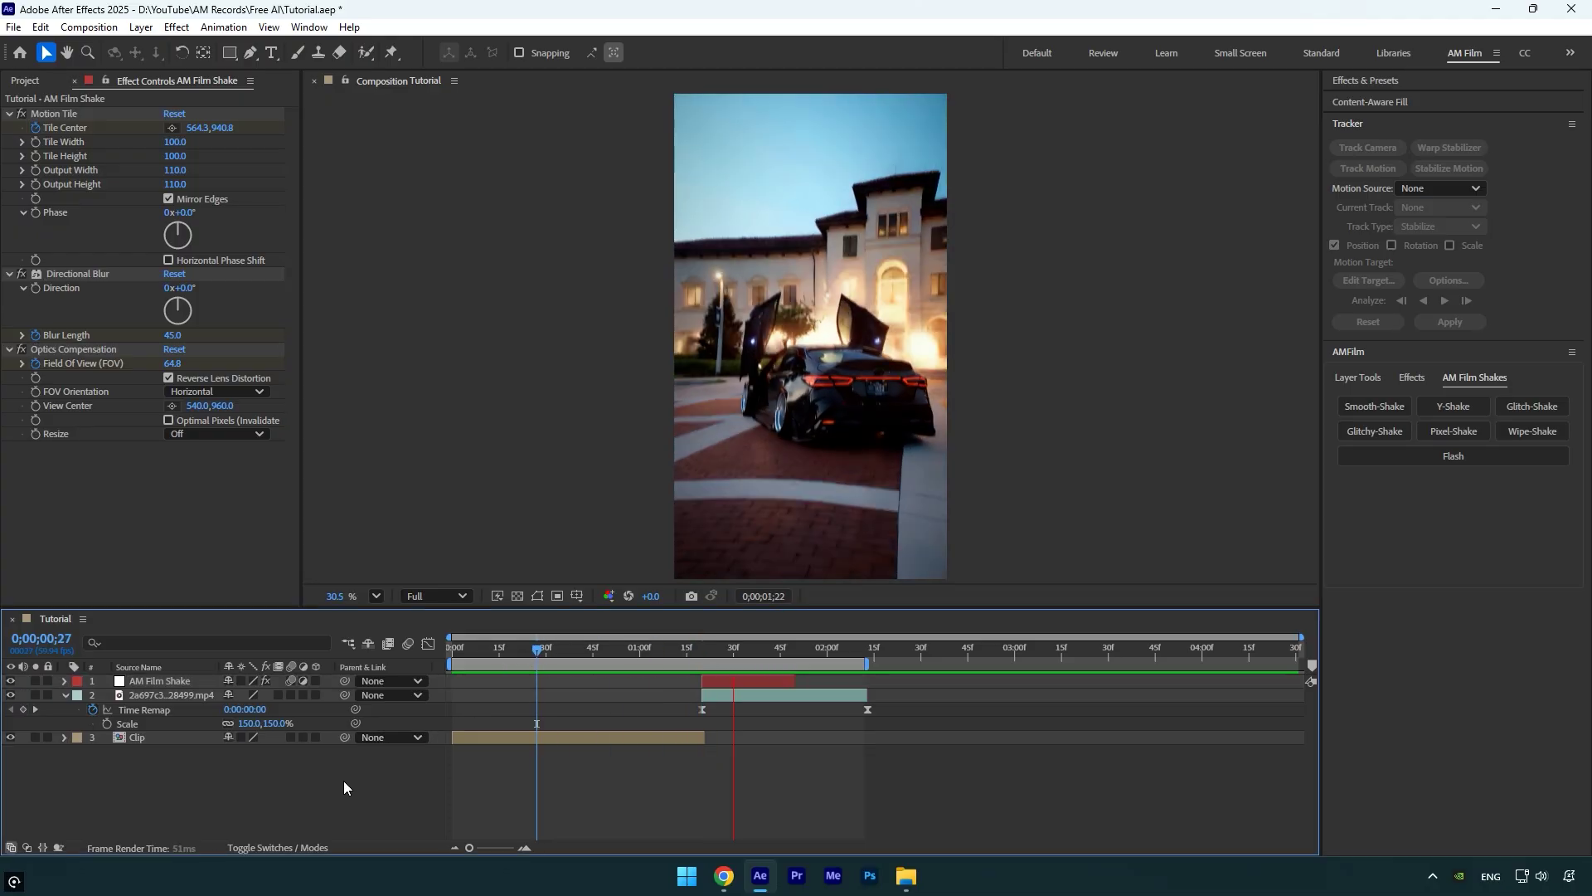